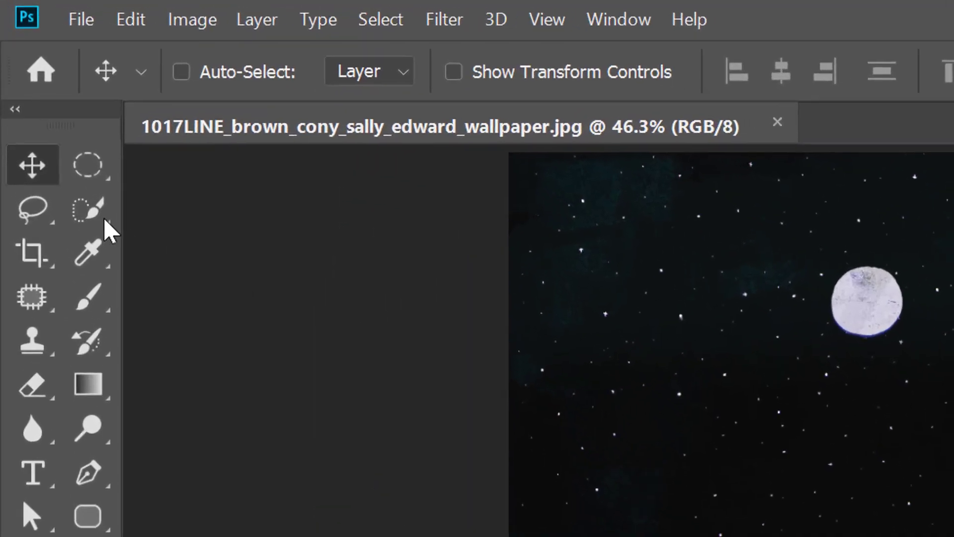
# Brush a Quick Selection over the whole night sky
pyautogui.click(46, 107)
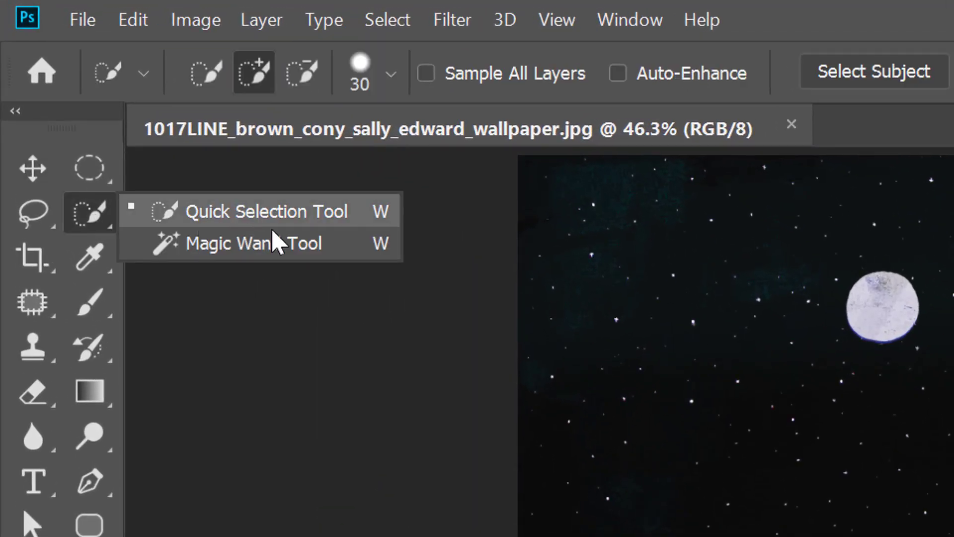
pyautogui.click(281, 217)
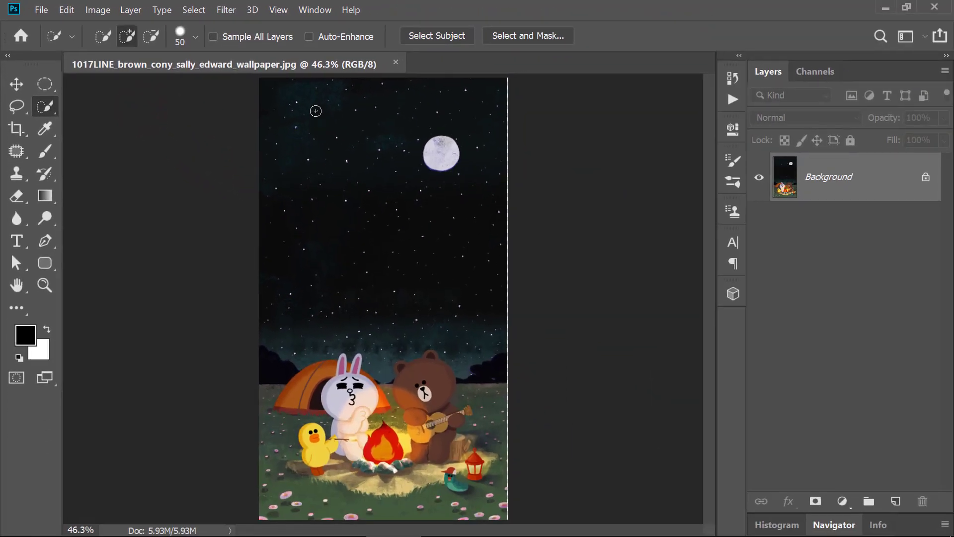
pyautogui.moveTo(328, 166); pyautogui.dragTo(425, 264)
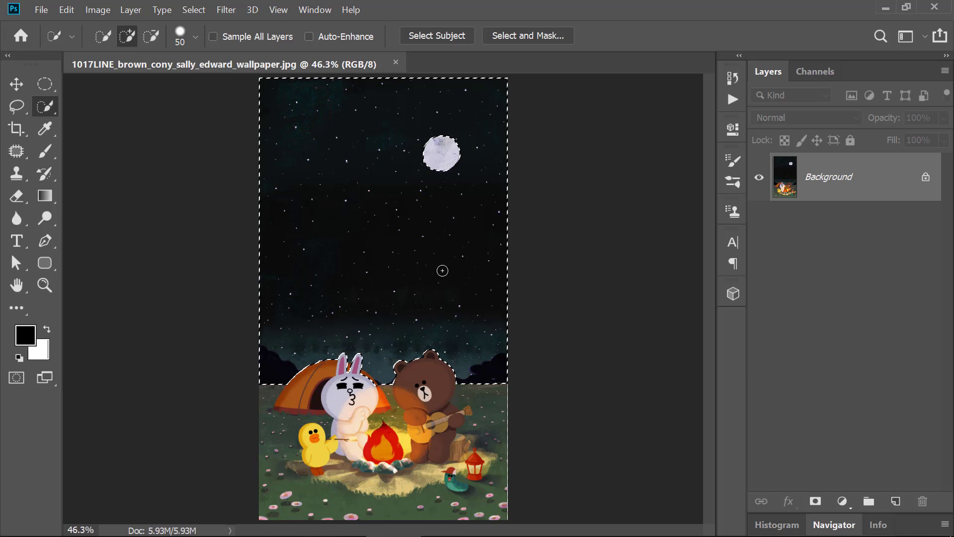
pyautogui.scroll(5, 547, 408)
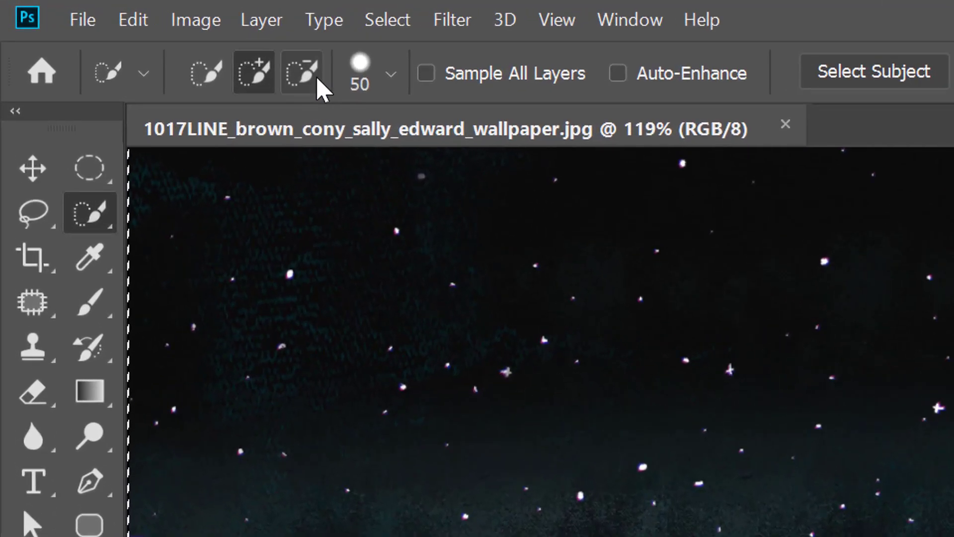
# Subtract both dark bushes and the bear's and bunny's edges from the sky selection, then fit the view
pyautogui.click(178, 43)
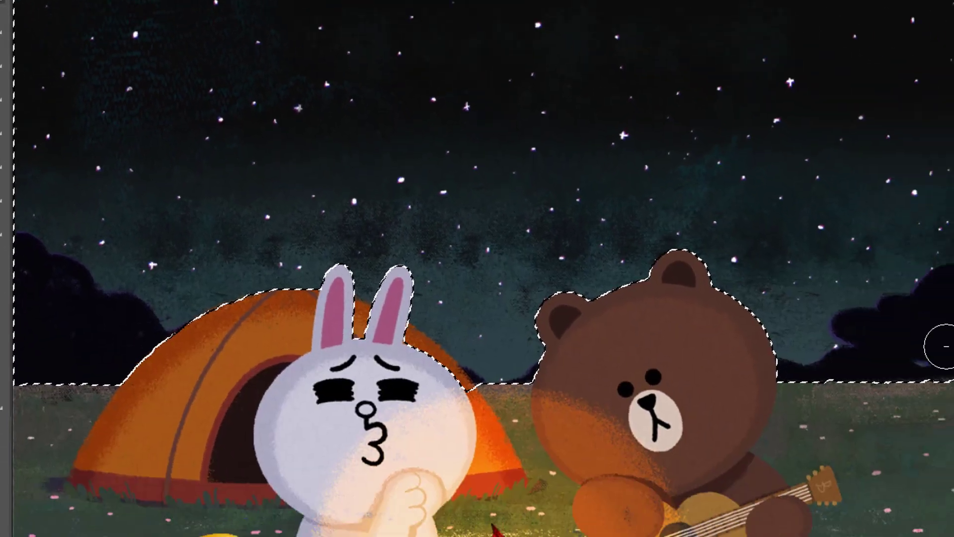
pyautogui.click(911, 314)
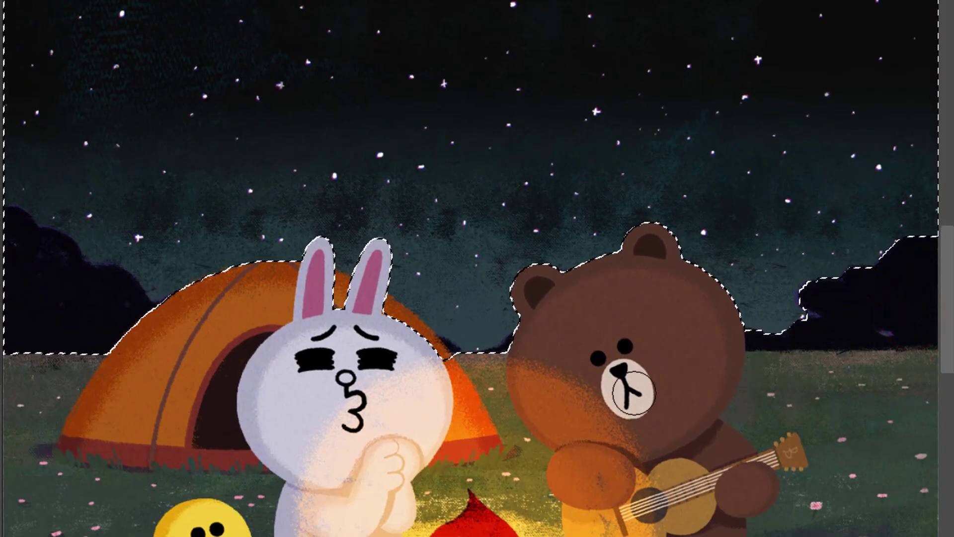
pyautogui.click(516, 368)
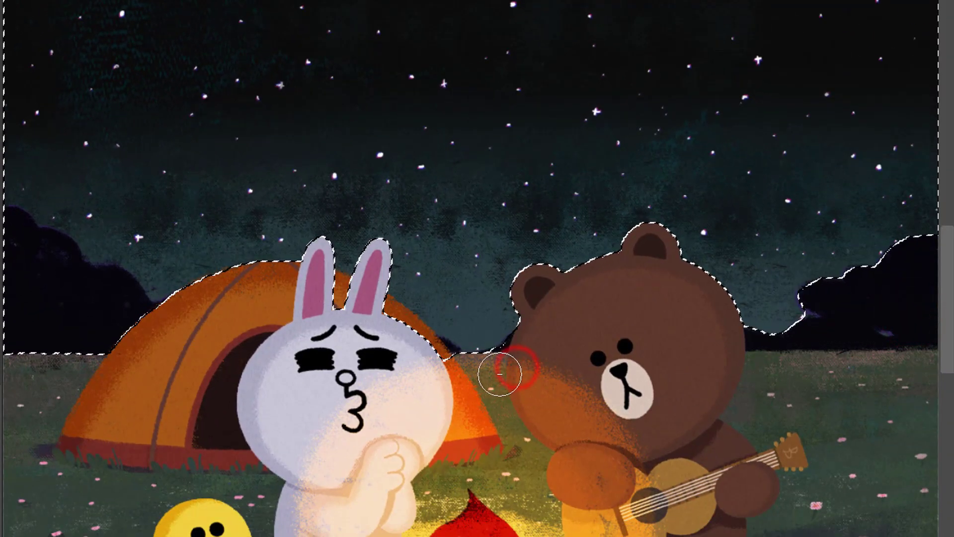
pyautogui.click(437, 365)
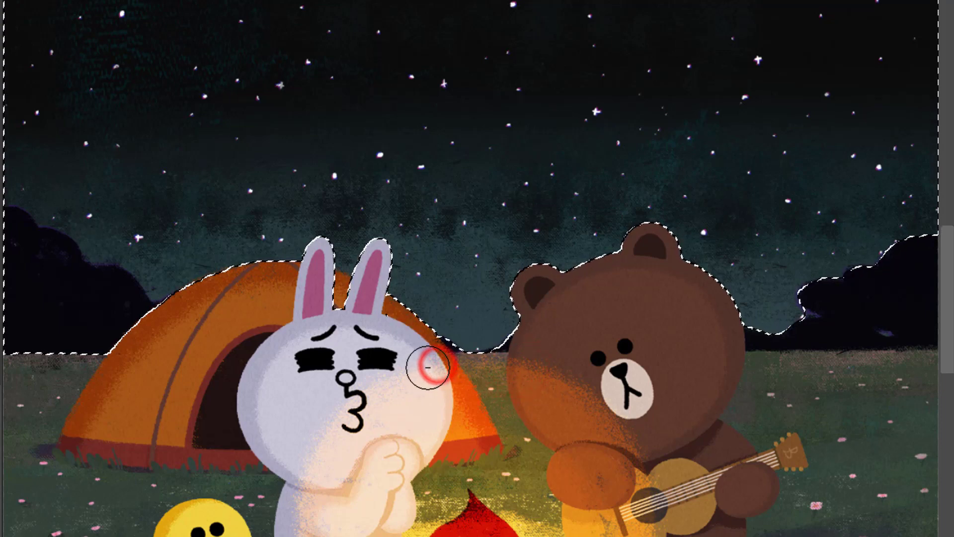
pyautogui.click(343, 306)
pyautogui.click(91, 344)
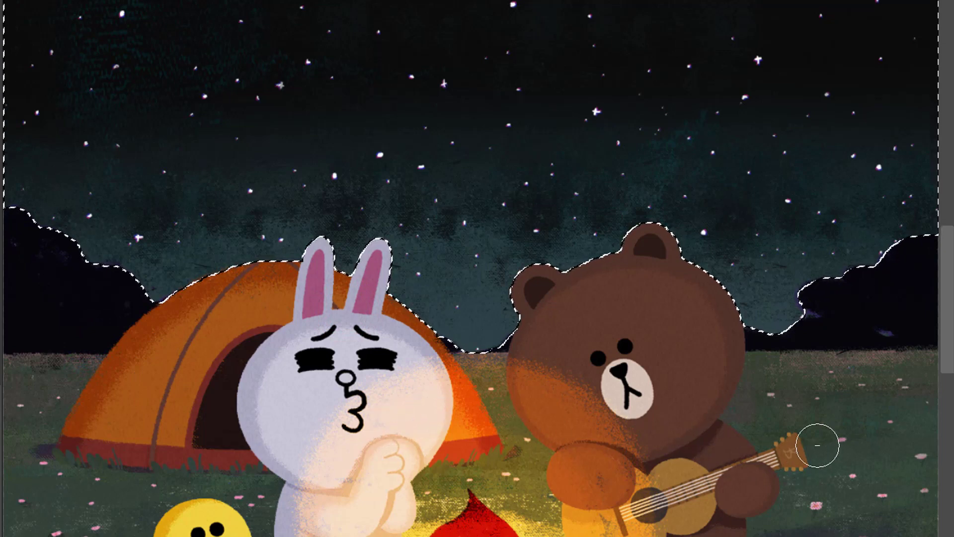
pyautogui.hotkey('ctrl', '0')
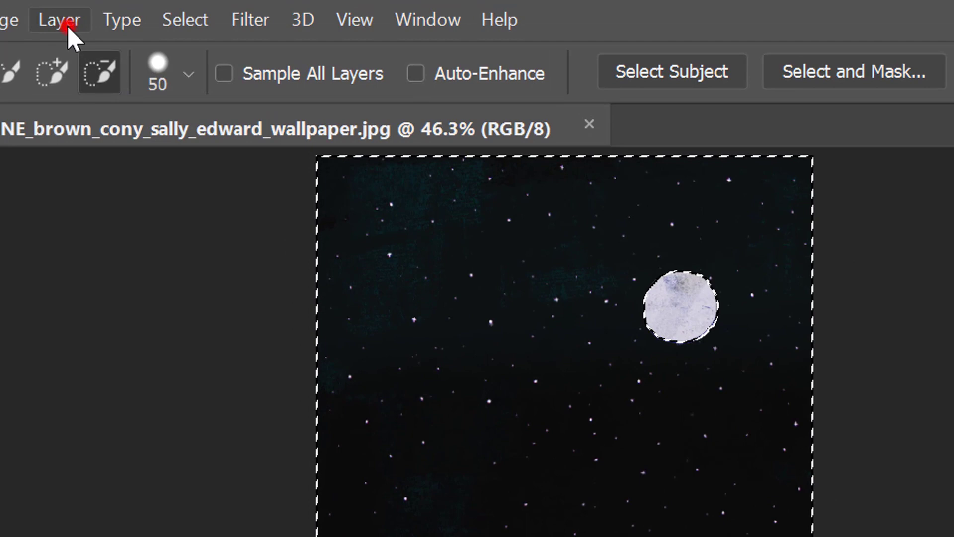
# Copy the sky selection to Layer 1 with Layer Via Copy, toggling the Background to verify
pyautogui.click(60, 21)
pyautogui.click(269, 57)
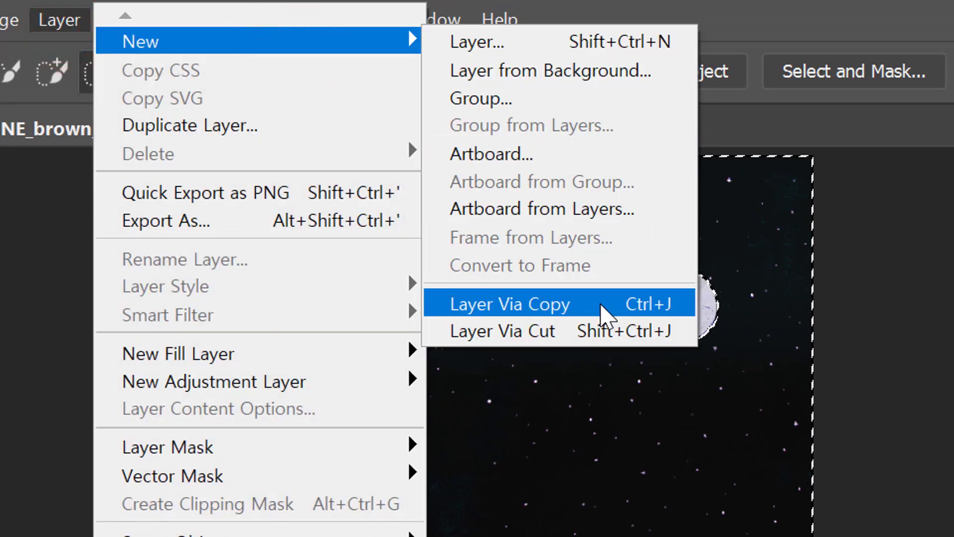
pyautogui.click(600, 304)
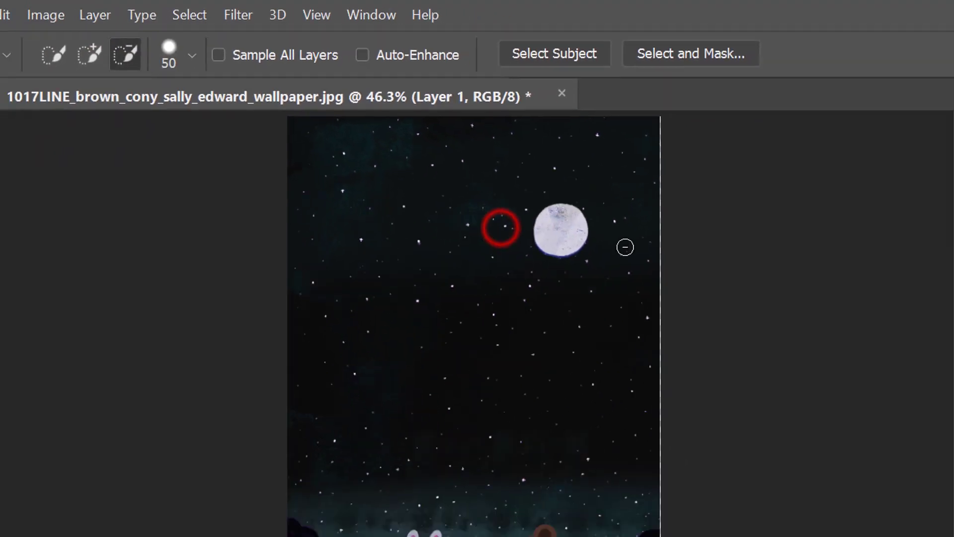
pyautogui.click(759, 227)
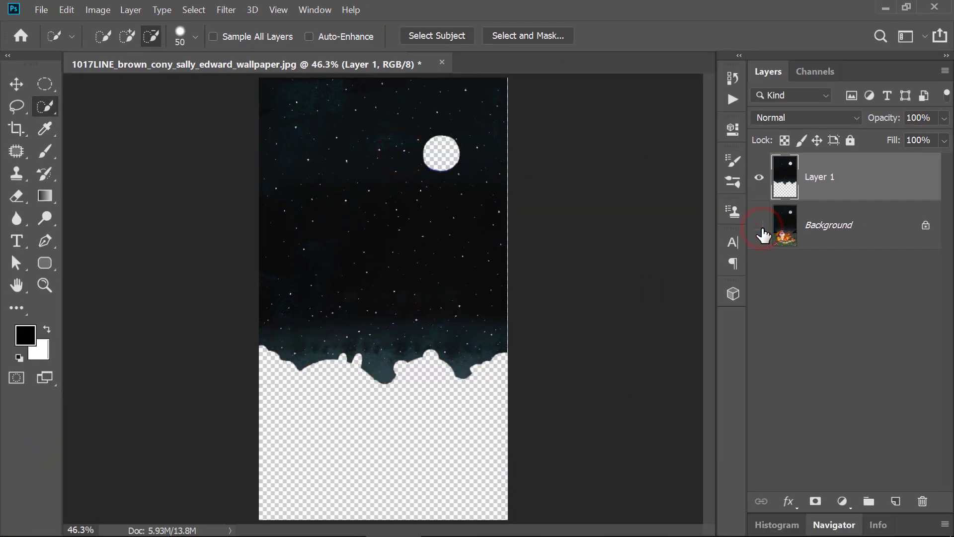
pyautogui.click(759, 226)
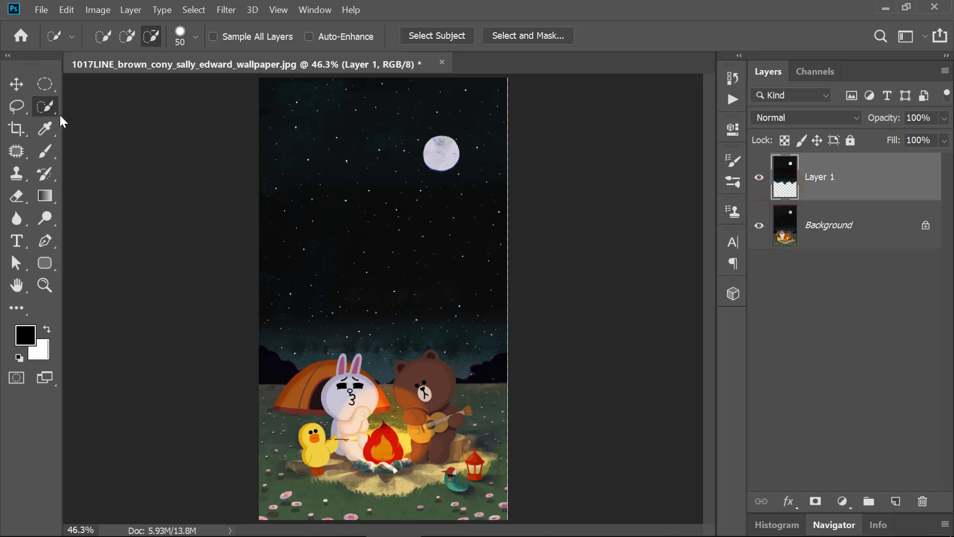
# Color Range-select the stars at fuzziness 143, then subtract the moon with Quick Selection
pyautogui.moveTo(235, 110); pyautogui.dragTo(485, 234)
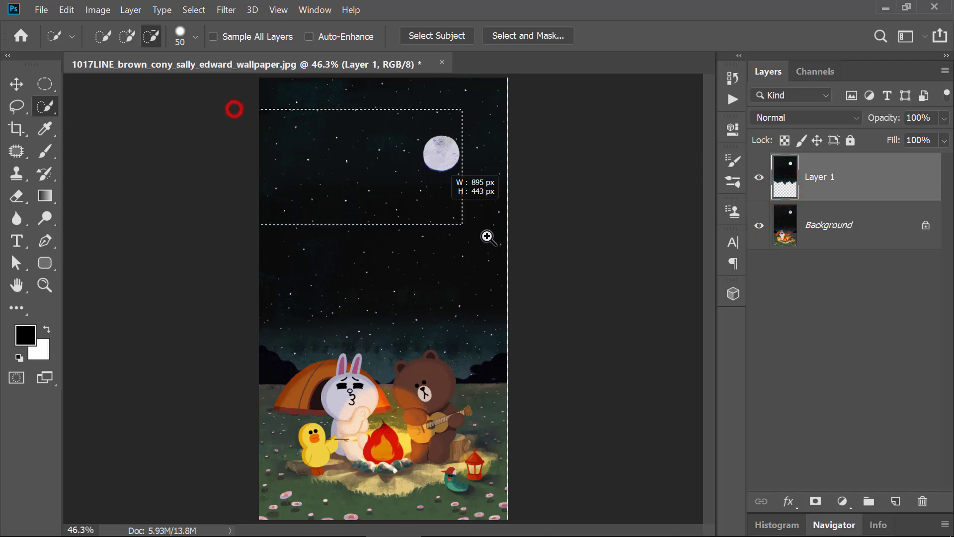
pyautogui.moveTo(322, 224)
pyautogui.mouseDown()
pyautogui.moveTo(331, 251)
pyautogui.moveTo(300, 264)
pyautogui.mouseUp()
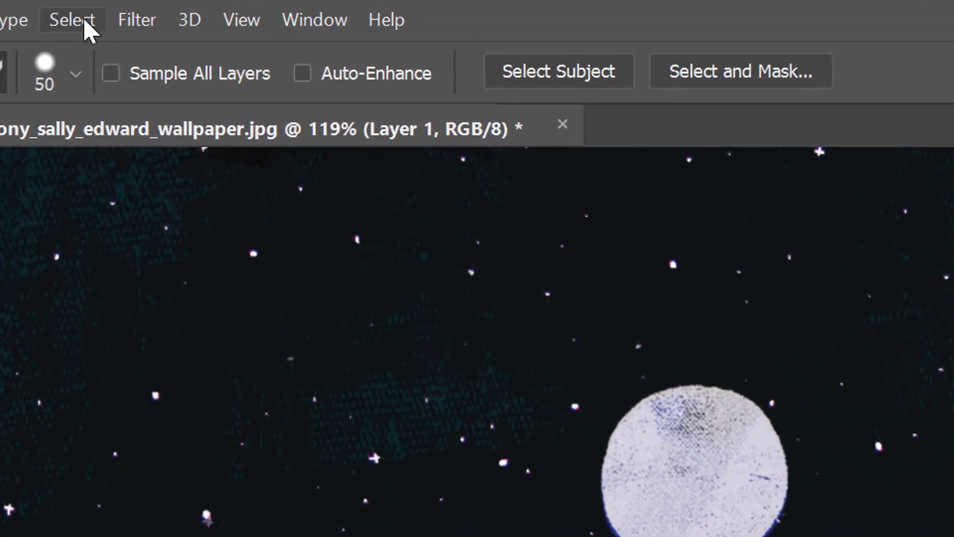
pyautogui.click(82, 22)
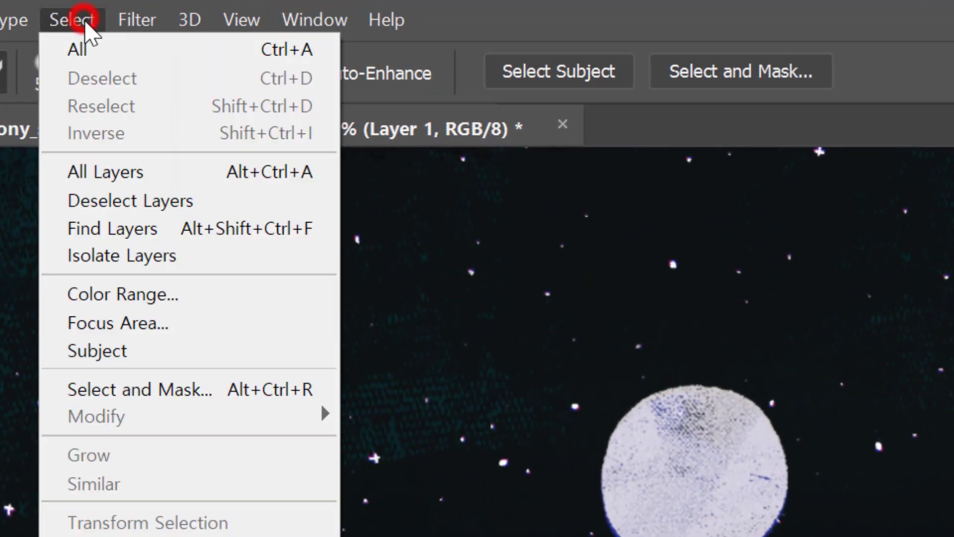
pyautogui.click(283, 294)
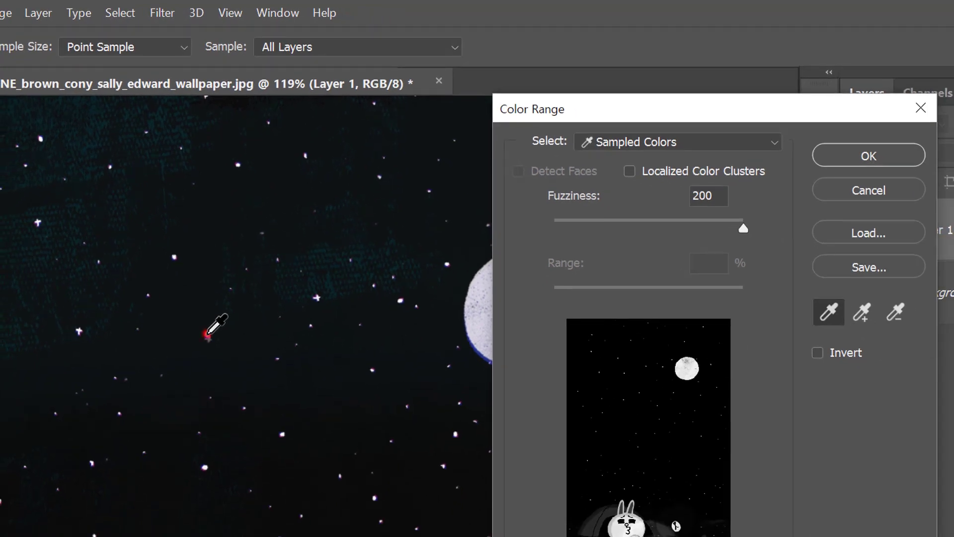
pyautogui.moveTo(740, 229)
pyautogui.mouseDown()
pyautogui.moveTo(670, 231)
pyautogui.moveTo(783, 239)
pyautogui.mouseUp()
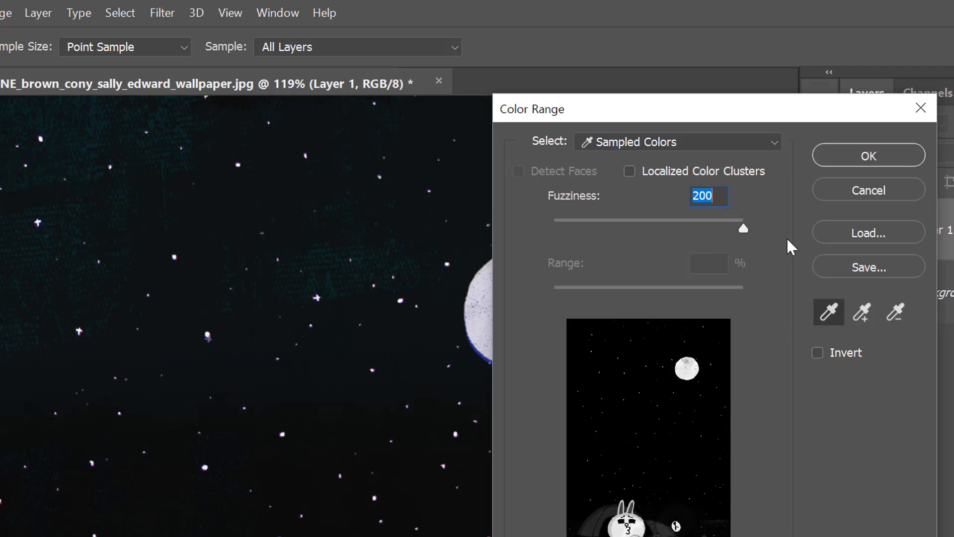
pyautogui.click(853, 156)
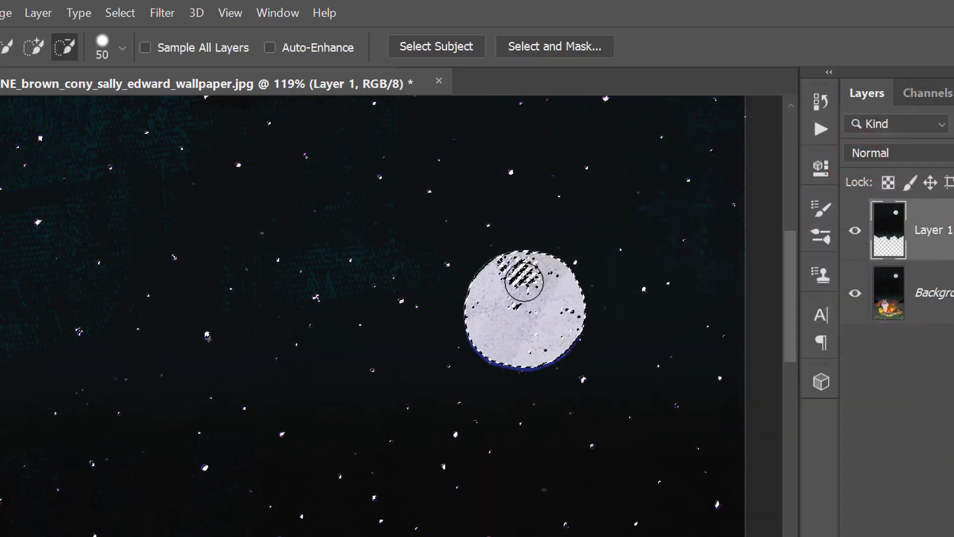
pyautogui.click(70, 51)
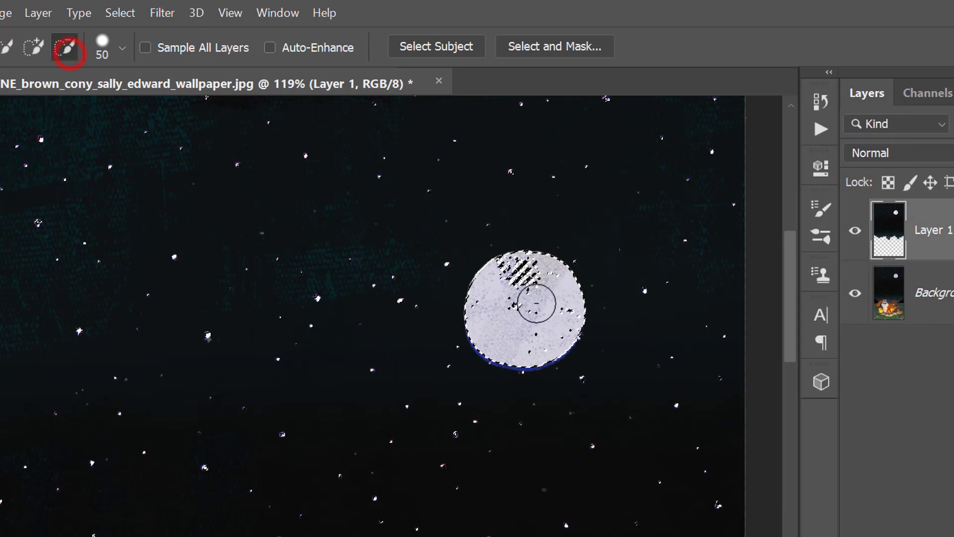
pyautogui.click(530, 281)
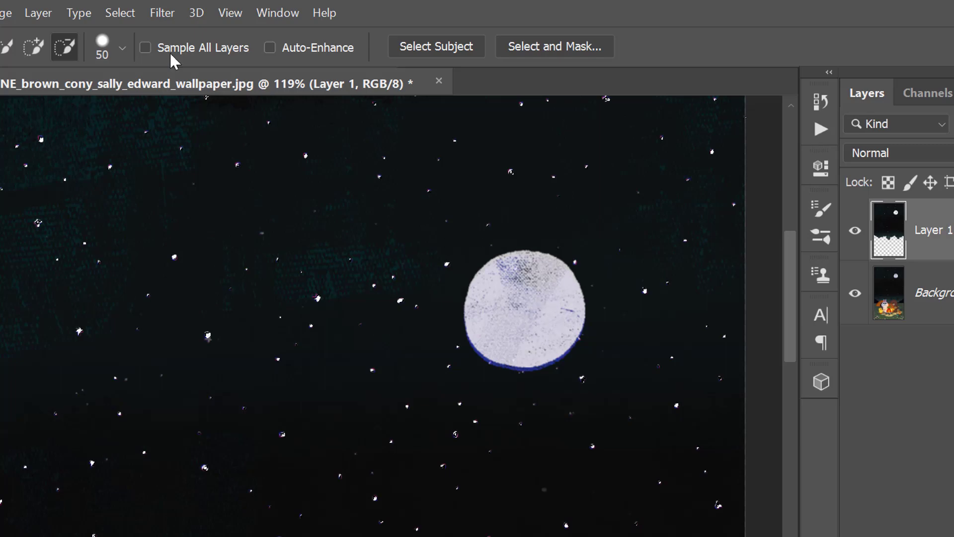
# Copy the selected stars onto a new Layer 2
pyautogui.click(42, 19)
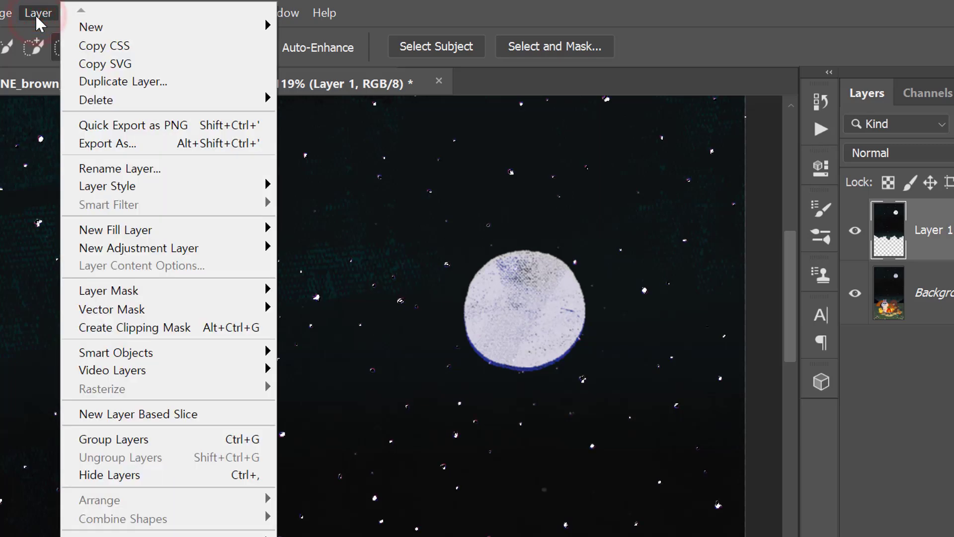
pyautogui.click(256, 26)
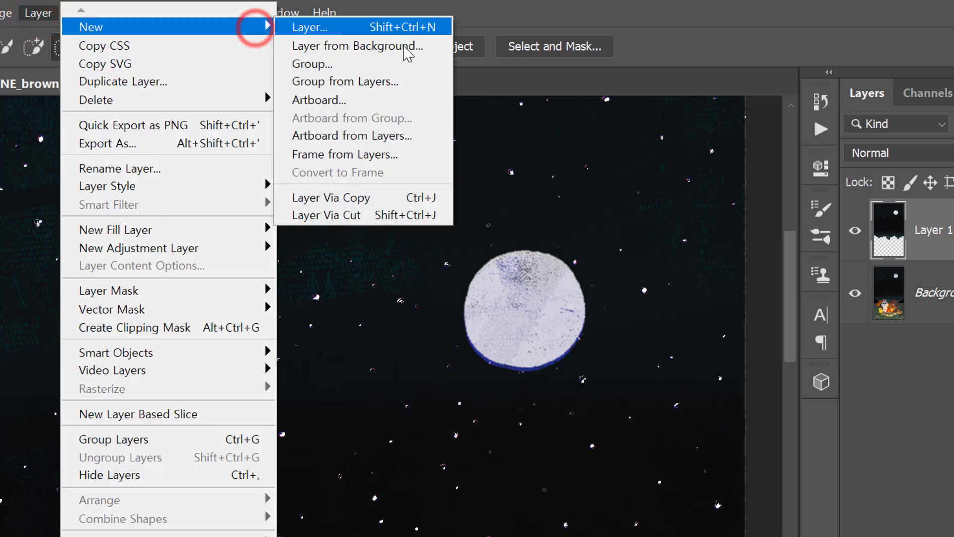
pyautogui.click(395, 197)
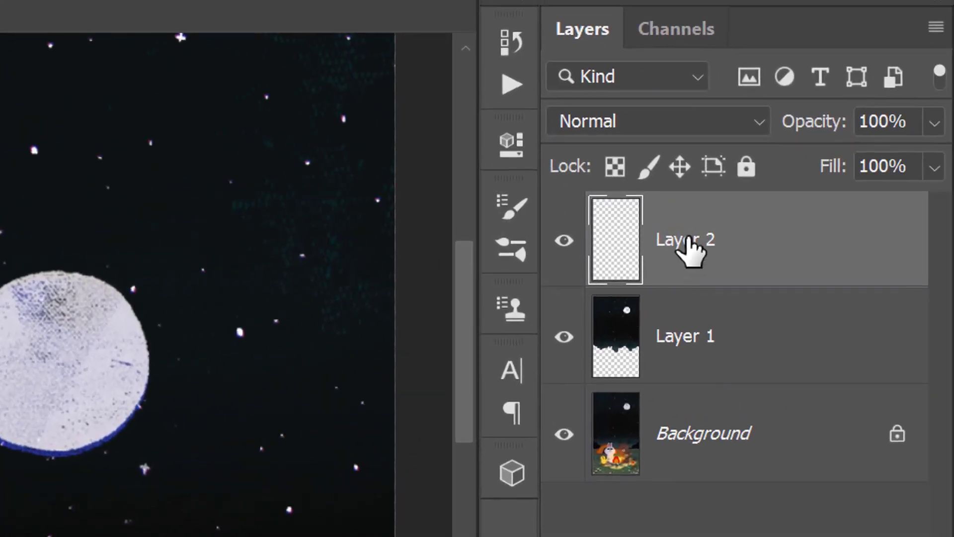
# Rename Layer 2 to 'star' and Layer 1 to 'sky'
pyautogui.click(683, 244)
pyautogui.doubleClick(681, 244)
pyautogui.write('s')
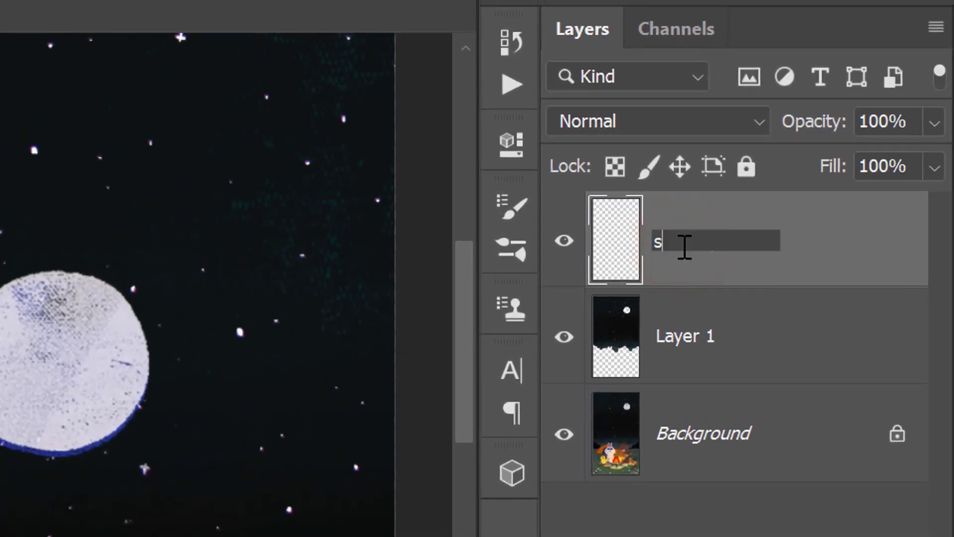
pyautogui.write('tar')
pyautogui.press('Return')
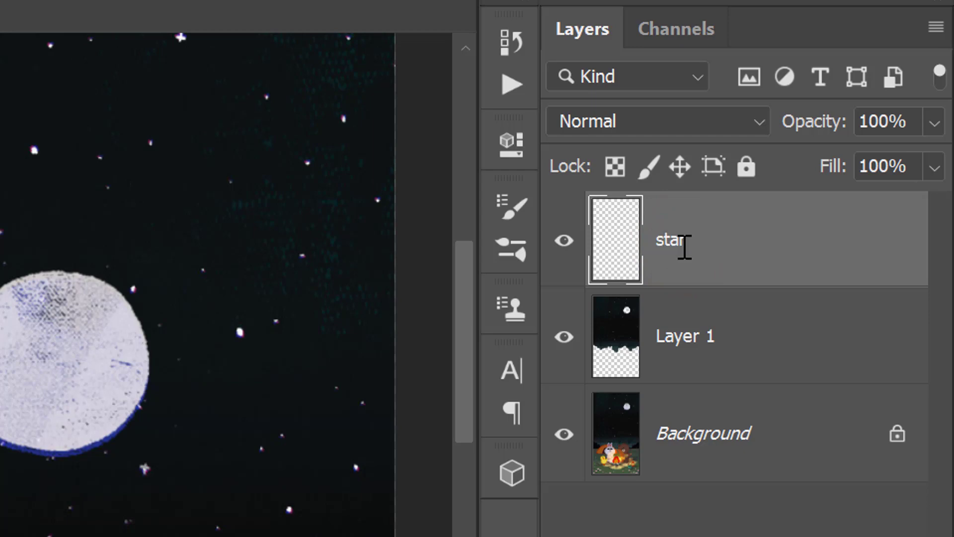
pyautogui.doubleClick(688, 338)
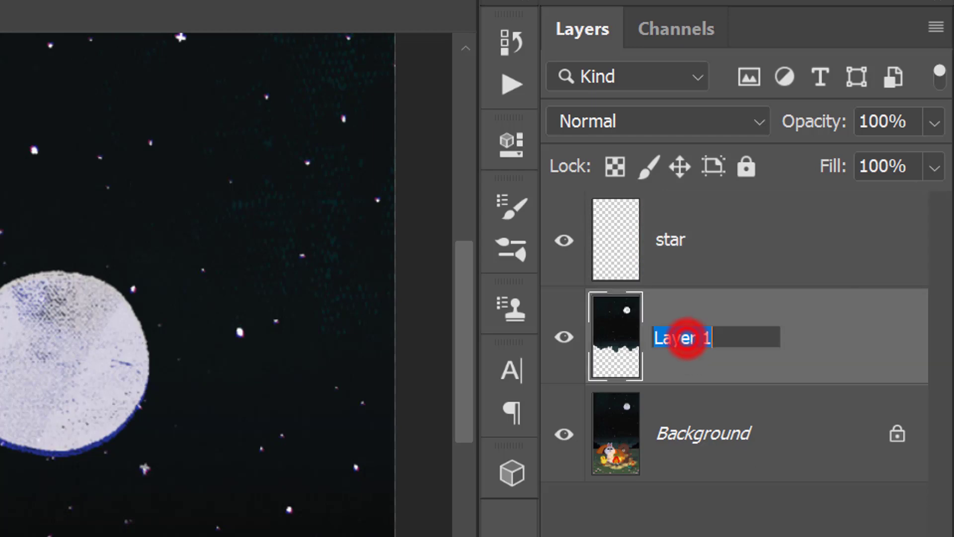
pyautogui.write('sky')
pyautogui.press('Return')
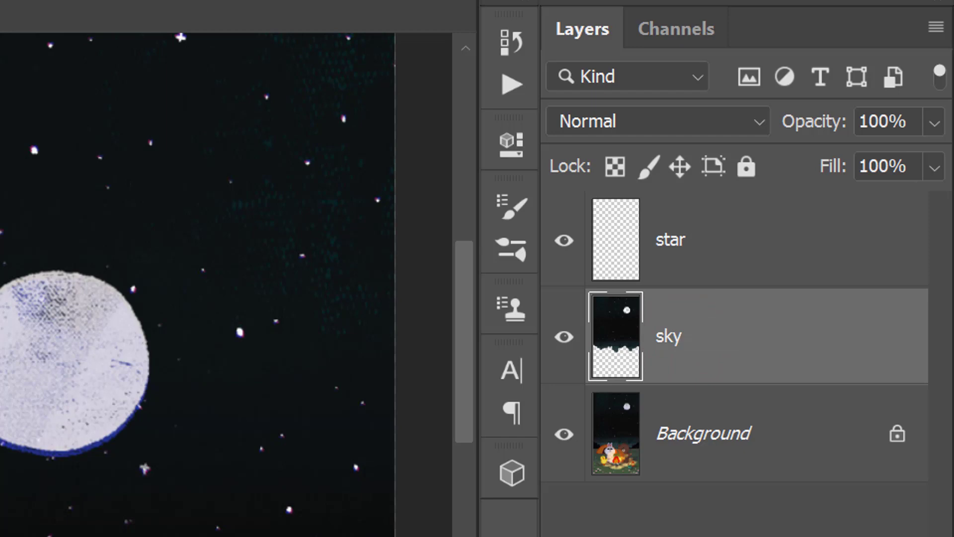
# Hide the star layer and eyedropper the teal lower-sky and dark upper-sky colours
pyautogui.click(562, 247)
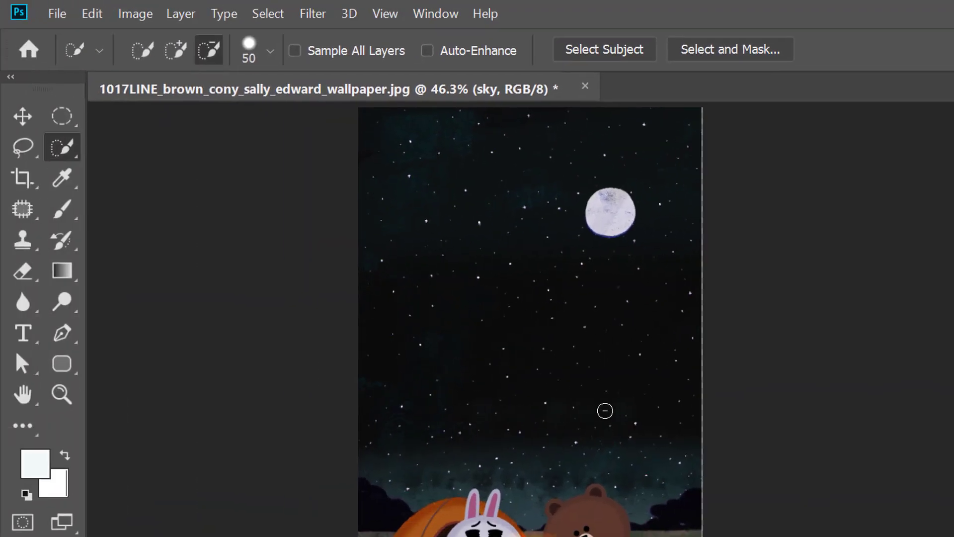
pyautogui.click(64, 180)
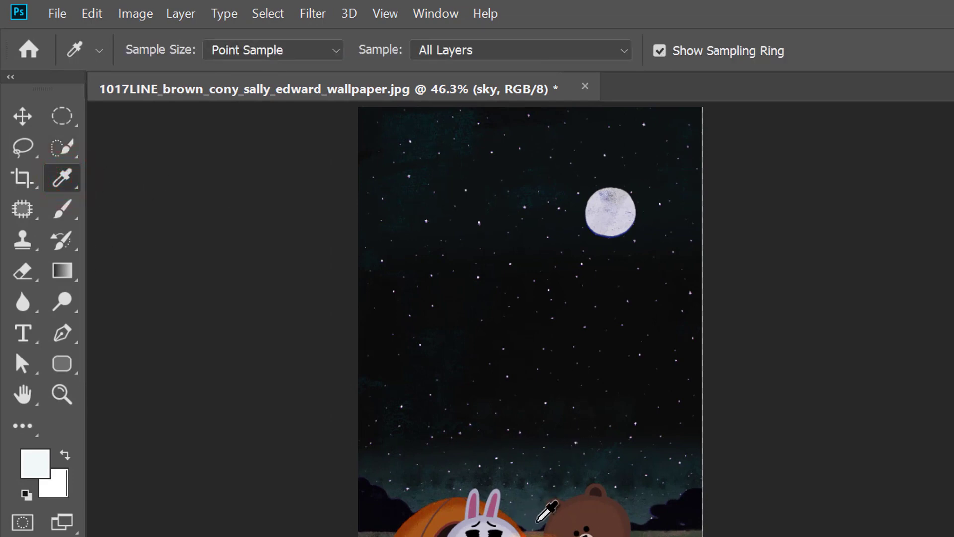
pyautogui.click(539, 518)
pyautogui.click(65, 456)
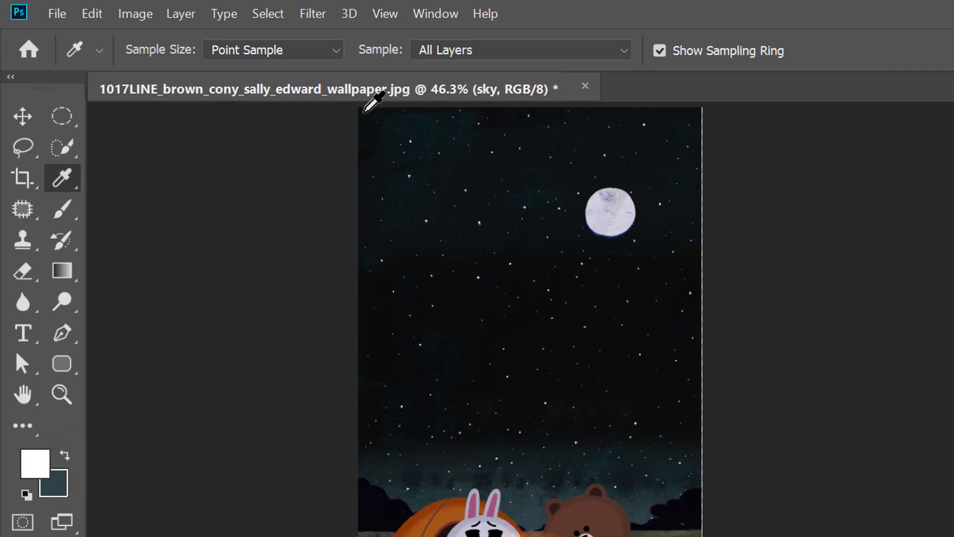
pyautogui.click(364, 111)
# Fill the transparency-locked sky layer with a top-down dark-to-teal gradient, then show and select star
pyautogui.click(59, 275)
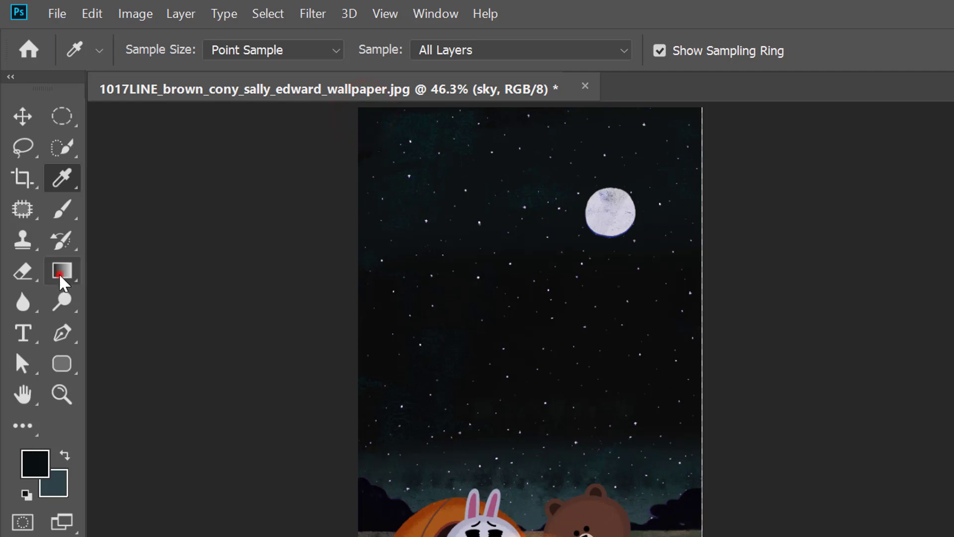
pyautogui.click(149, 269)
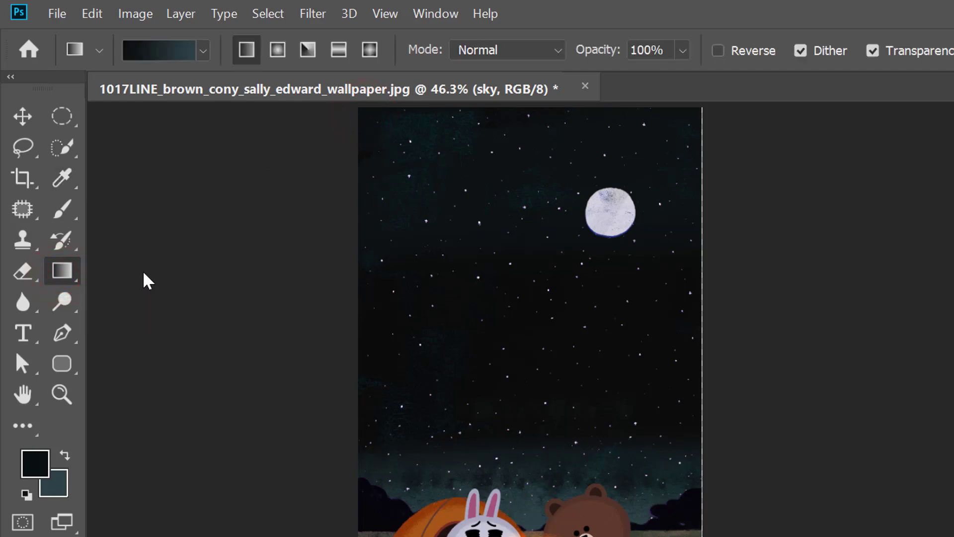
pyautogui.rightClick(94, 52)
pyautogui.click(135, 55)
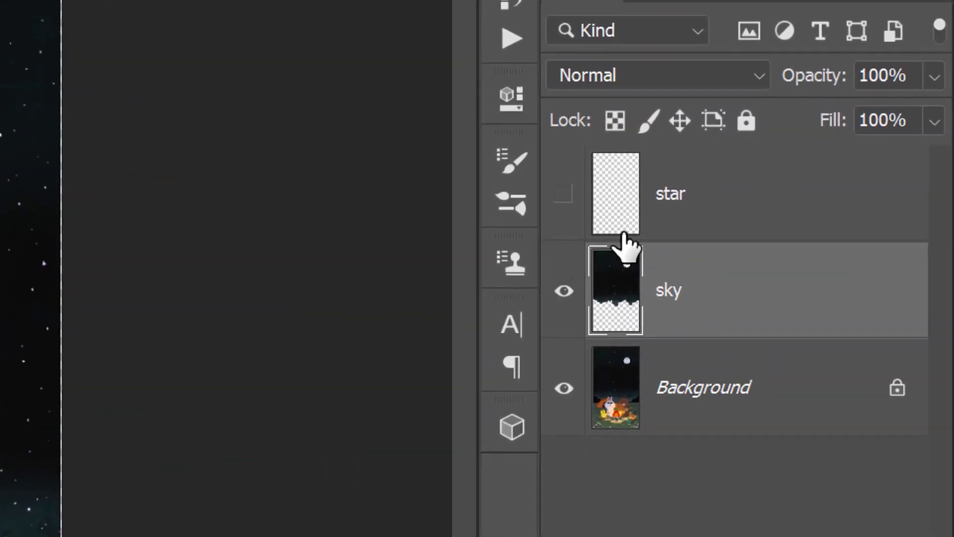
pyautogui.click(617, 265)
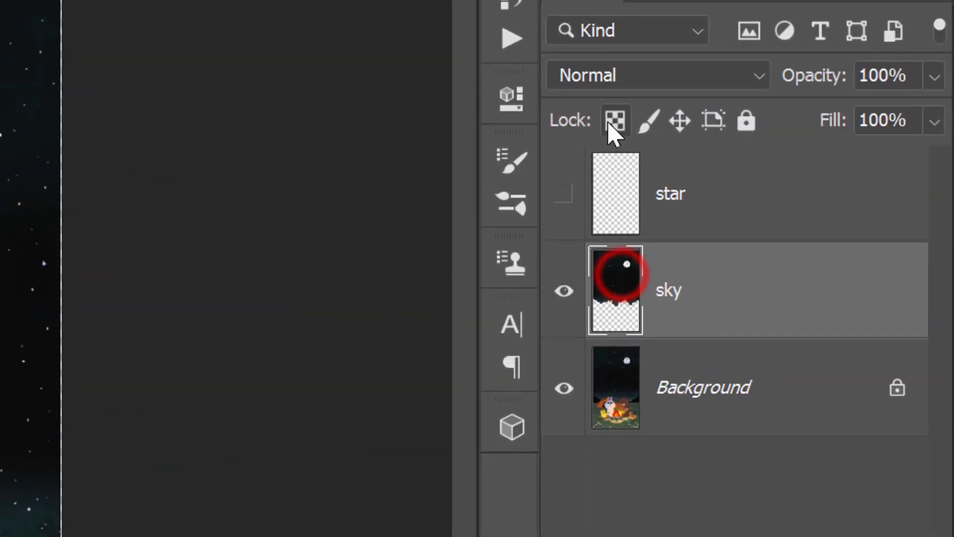
pyautogui.click(615, 120)
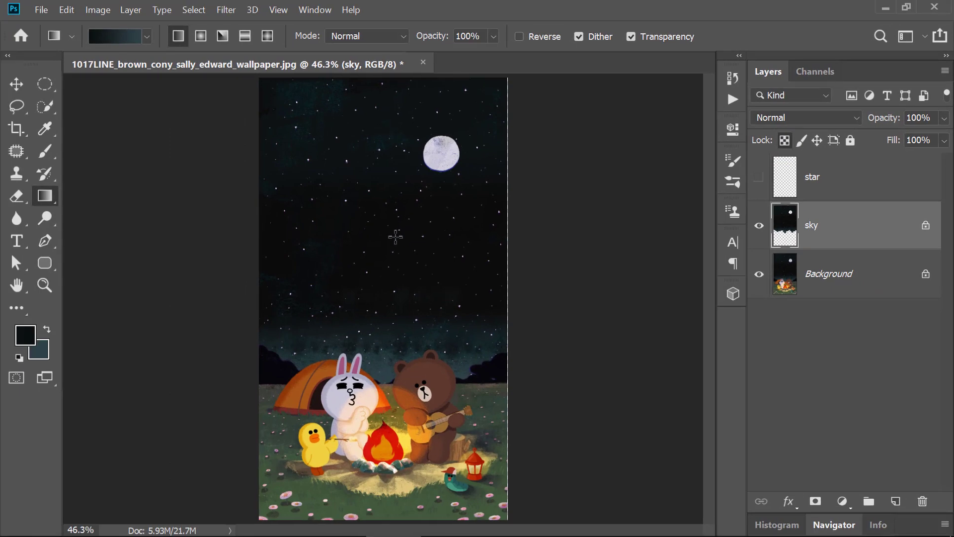
pyautogui.moveTo(387, 246); pyautogui.dragTo(395, 388)
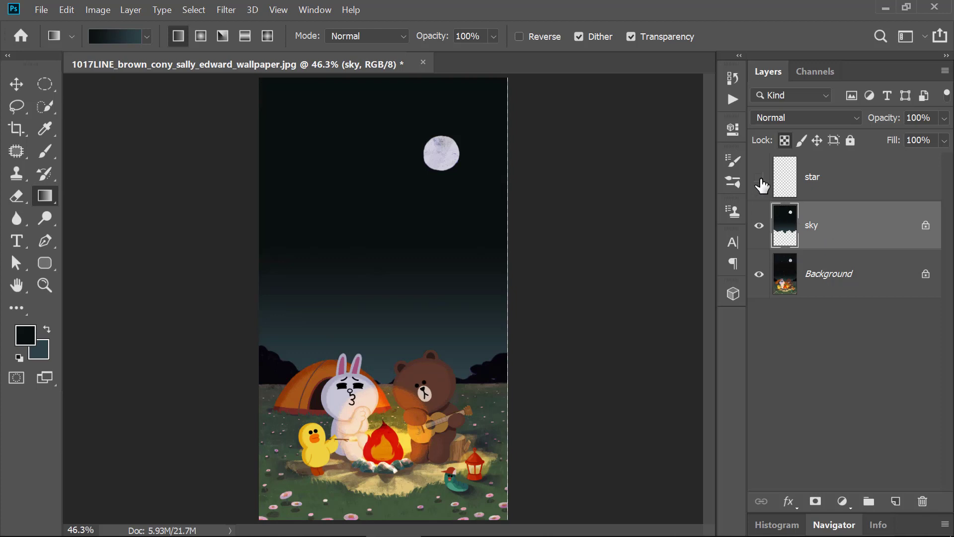
pyautogui.click(802, 184)
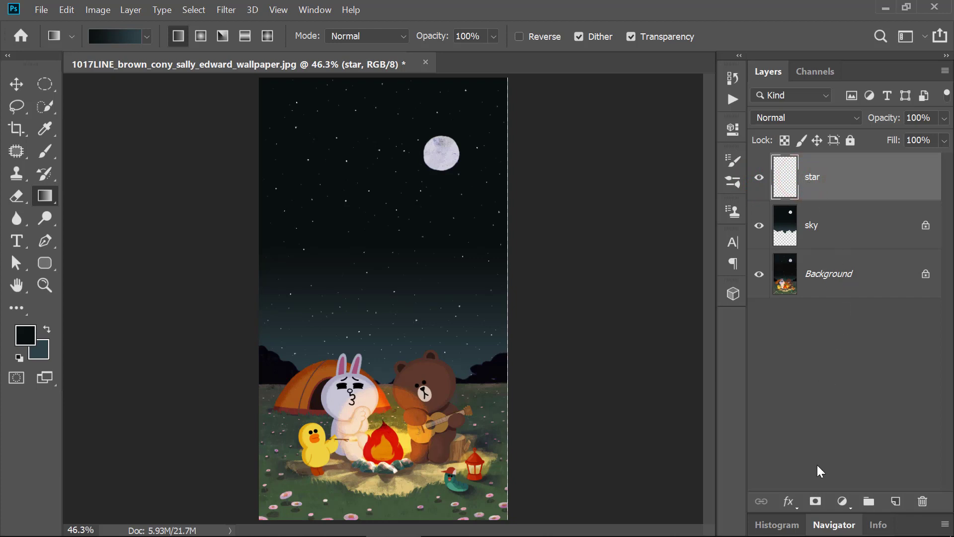
# Add a layer mask to star, render Difference Clouds into it, and display the mask
pyautogui.click(816, 502)
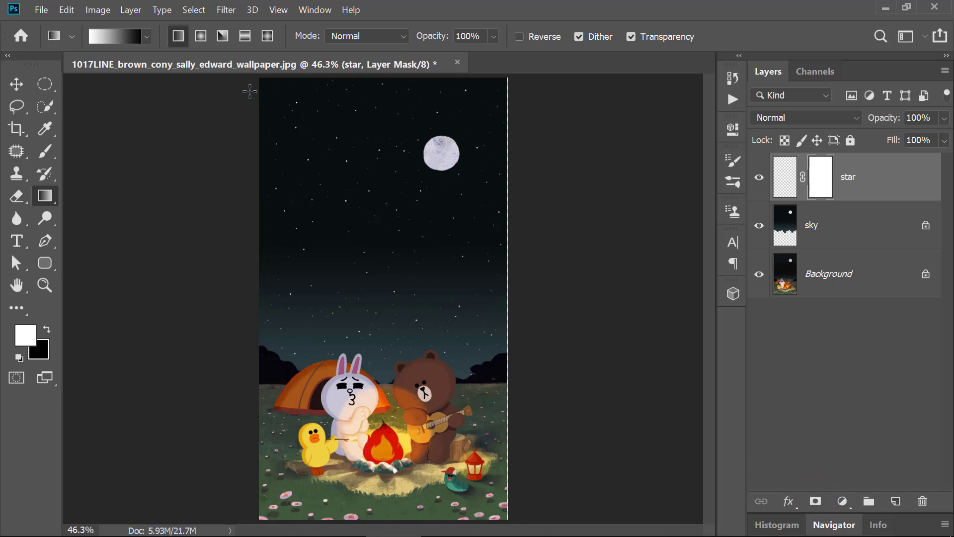
pyautogui.click(224, 11)
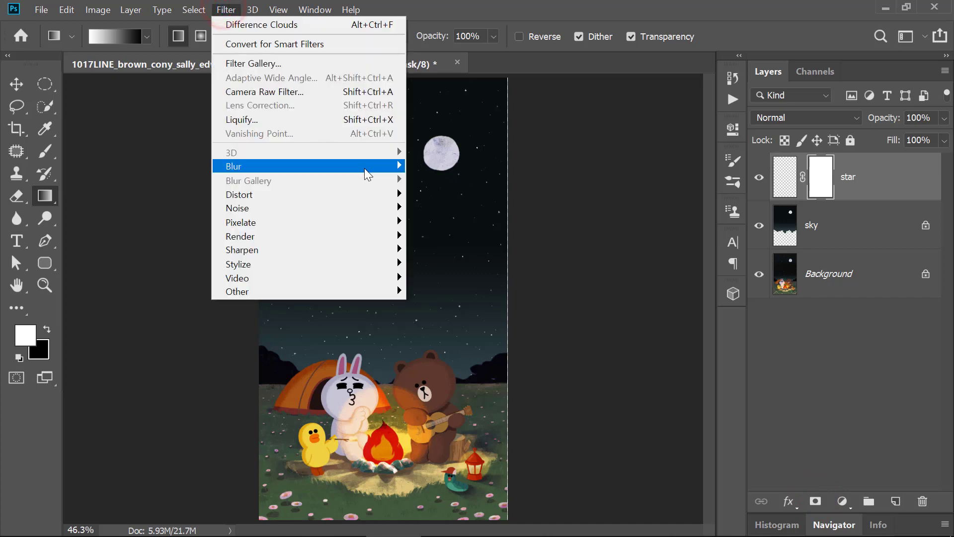
pyautogui.moveTo(240, 236)
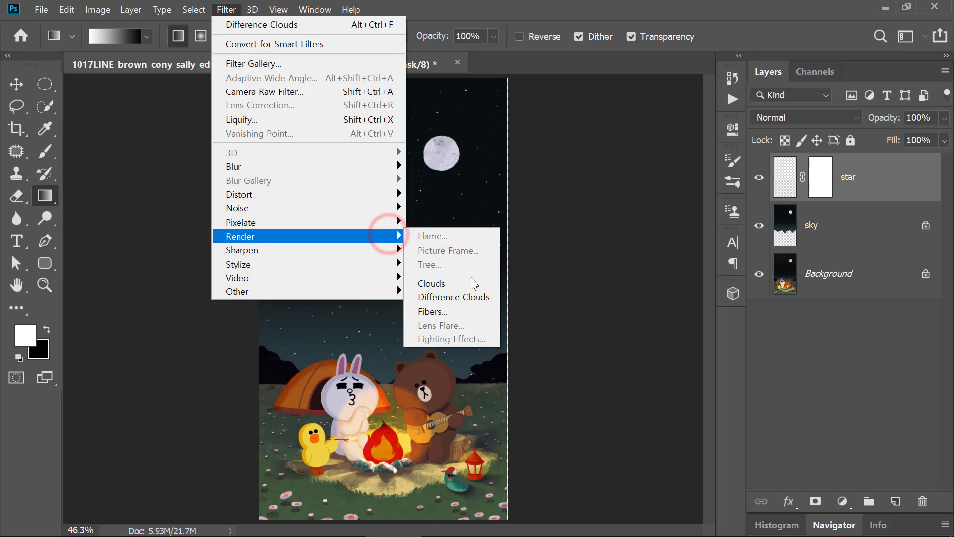
pyautogui.click(481, 297)
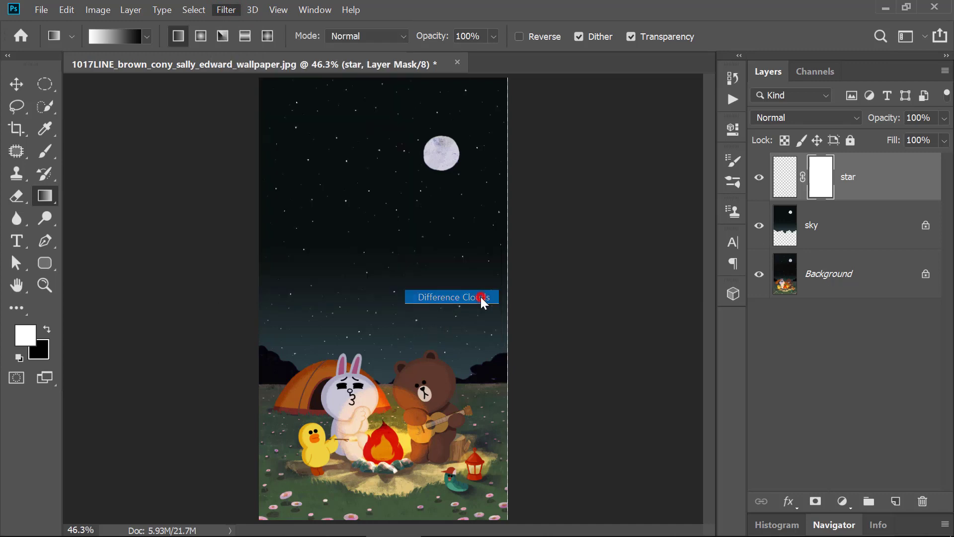
pyautogui.keyDown('alt'); pyautogui.click(819, 196); pyautogui.keyUp('alt')
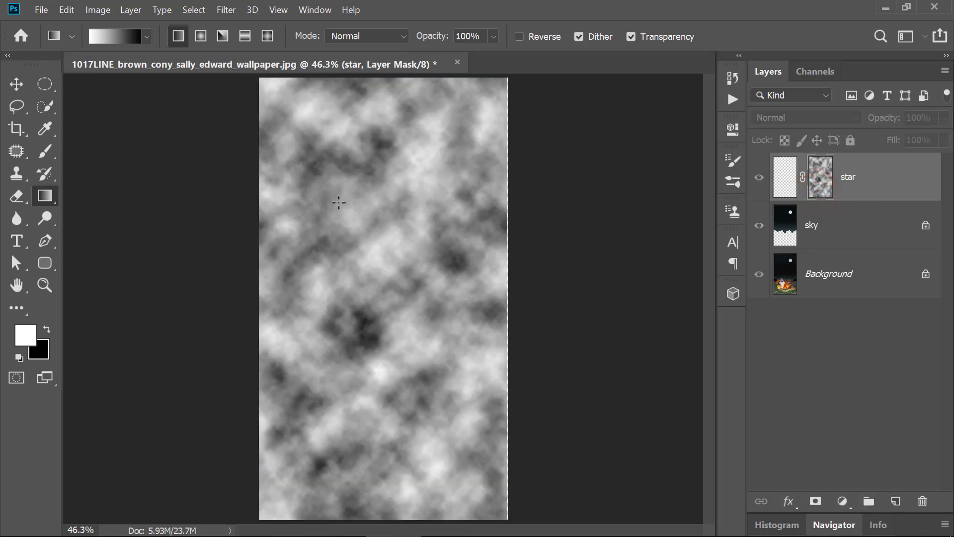
# Apply Levels 117 / 1.00 / 151 to the star mask and return to normal image view
pyautogui.click(103, 13)
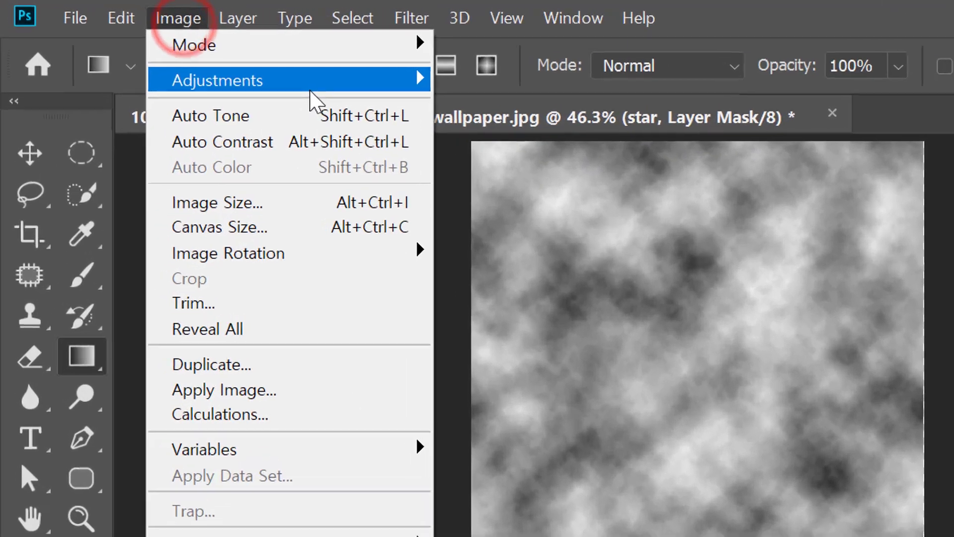
pyautogui.click(170, 44)
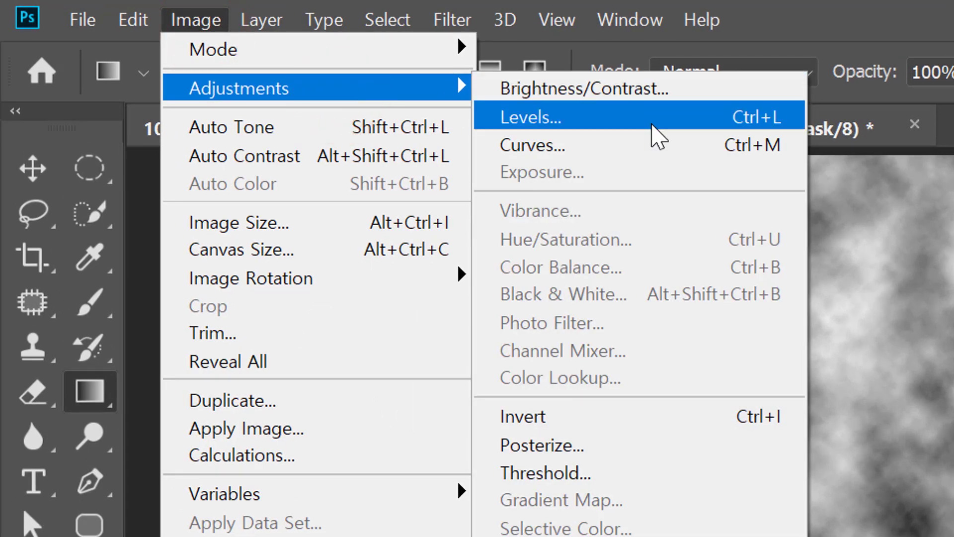
pyautogui.click(652, 124)
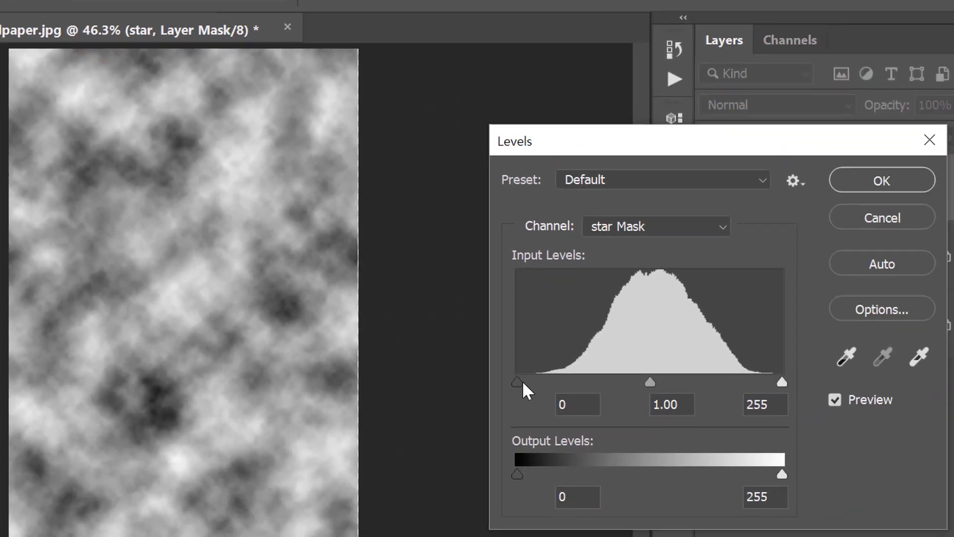
pyautogui.moveTo(519, 383); pyautogui.dragTo(640, 383)
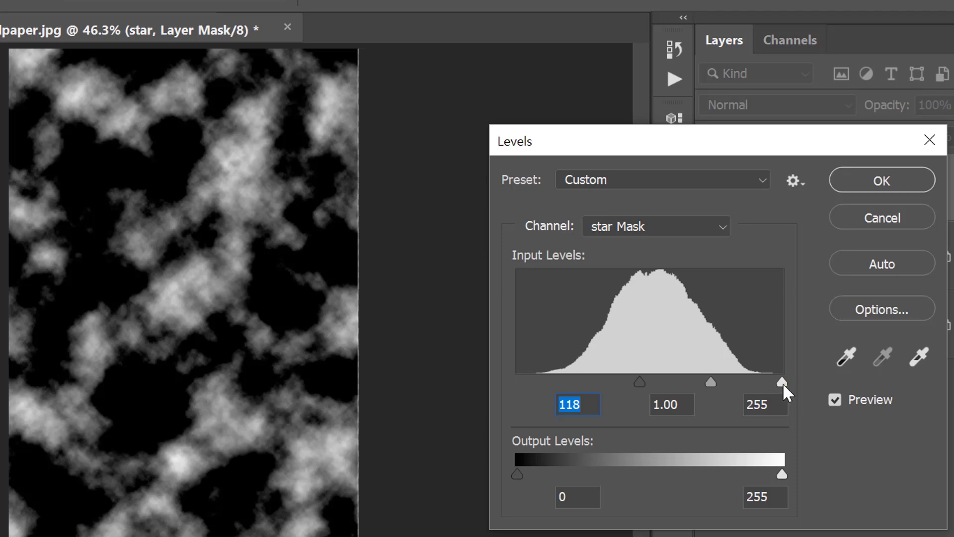
pyautogui.moveTo(782, 382); pyautogui.dragTo(638, 380)
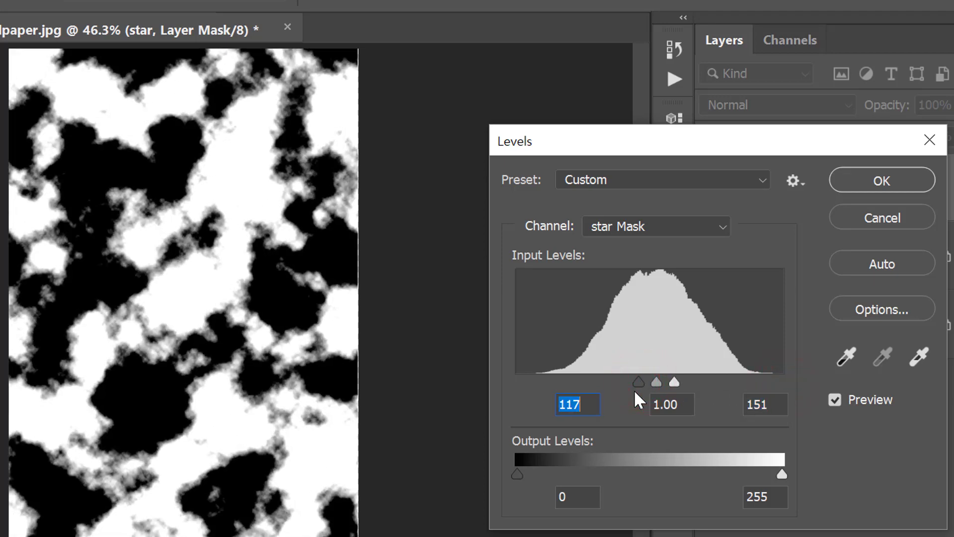
pyautogui.click(856, 182)
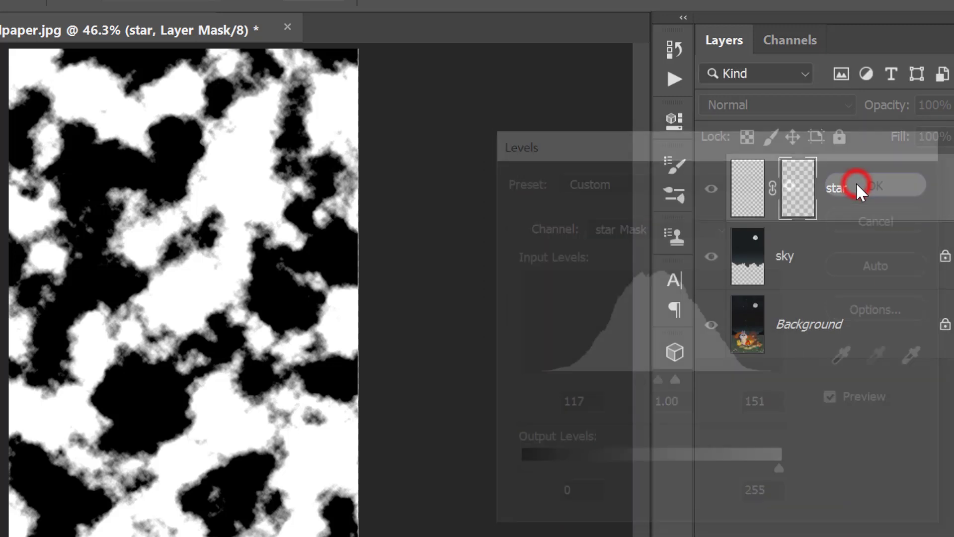
pyautogui.rightClick(799, 192)
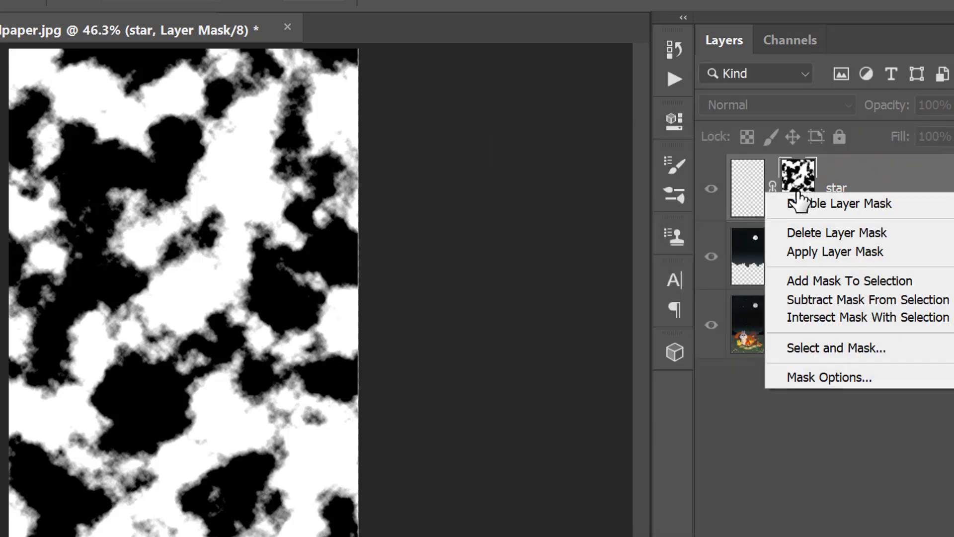
pyautogui.click(802, 202)
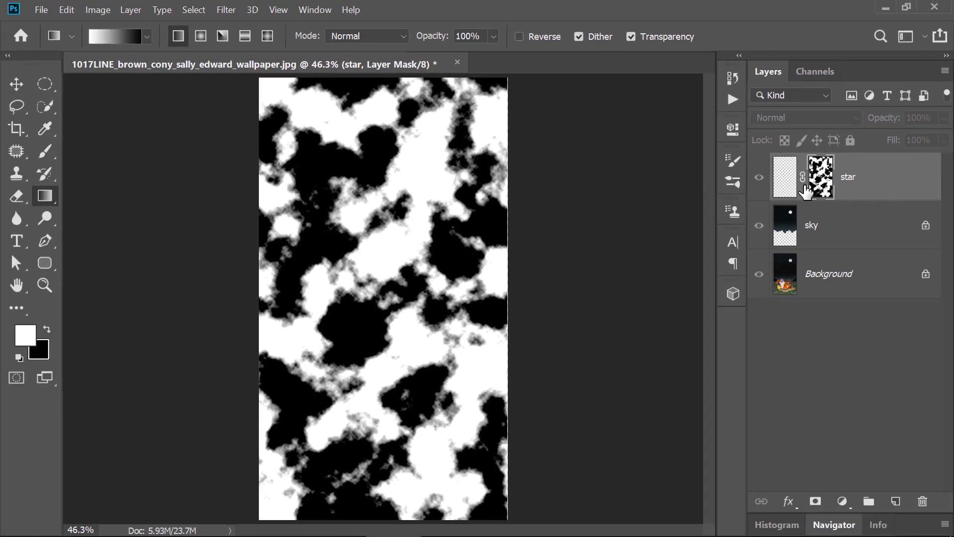
pyautogui.click(788, 186)
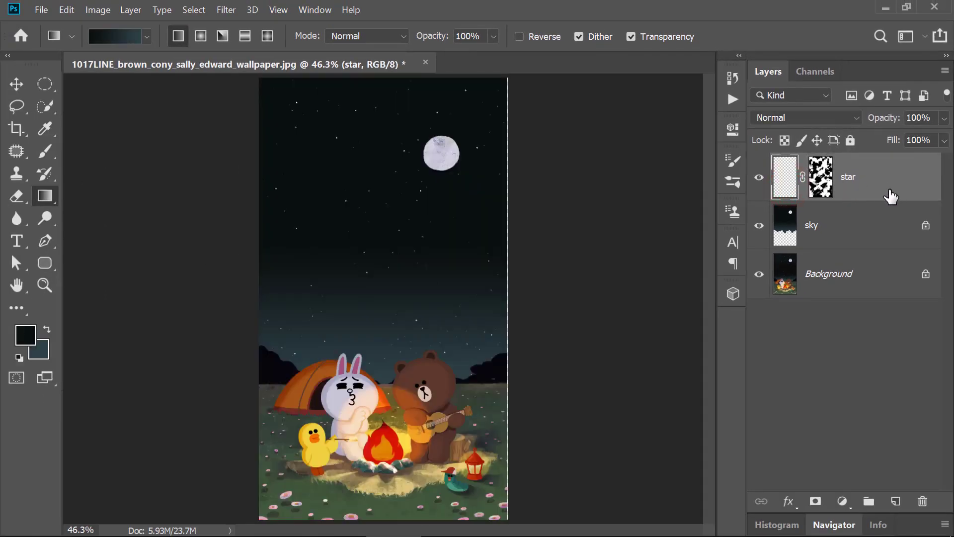
# Duplicate the star layer and invert the star copy layer's mask
pyautogui.moveTo(886, 196); pyautogui.dragTo(897, 498)
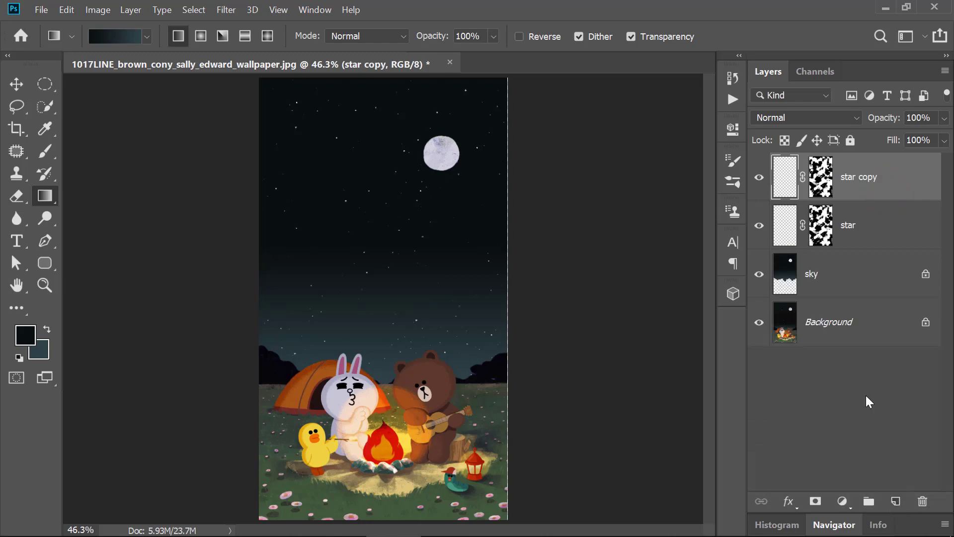
pyautogui.keyDown('alt'); pyautogui.click(820, 186); pyautogui.keyUp('alt')
pyautogui.keyDown('alt'); pyautogui.click(821, 188); pyautogui.keyUp('alt')
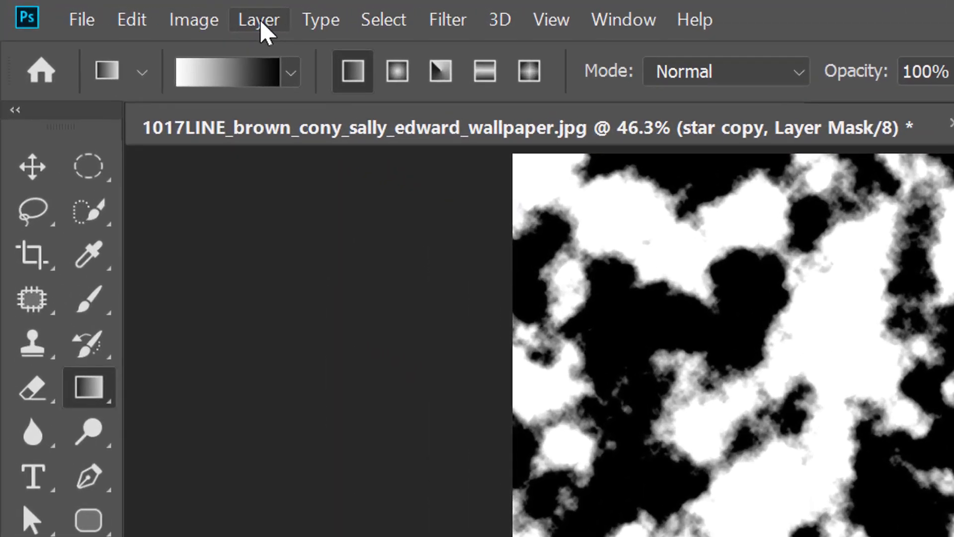
pyautogui.click(102, 11)
pyautogui.click(346, 90)
pyautogui.moveTo(239, 88)
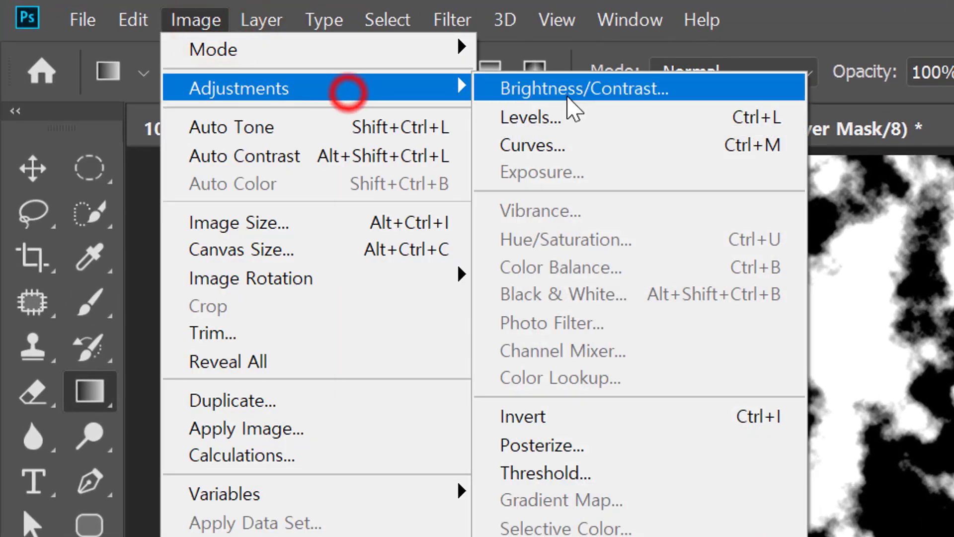
pyautogui.click(689, 422)
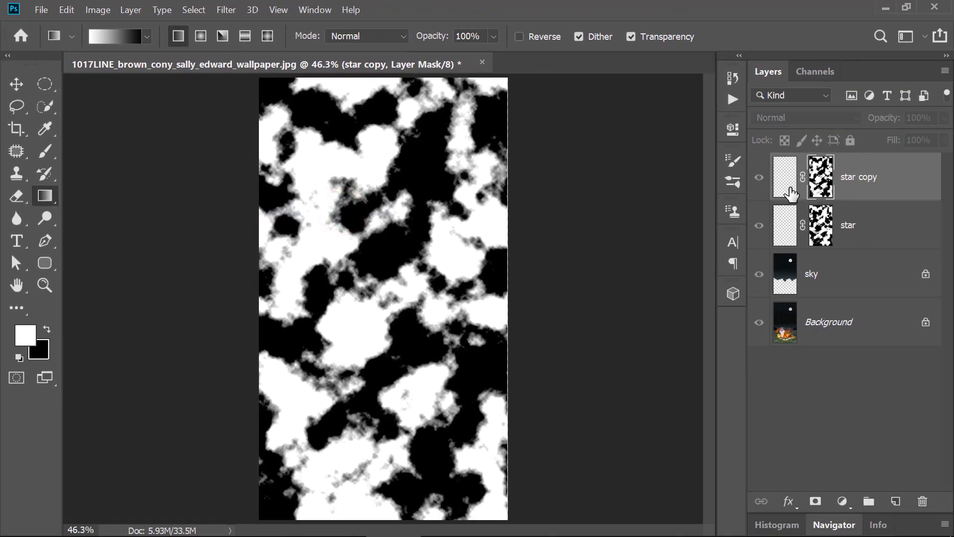
# Toggle star copy's visibility on and off to compare the two star layers
pyautogui.click(789, 191)
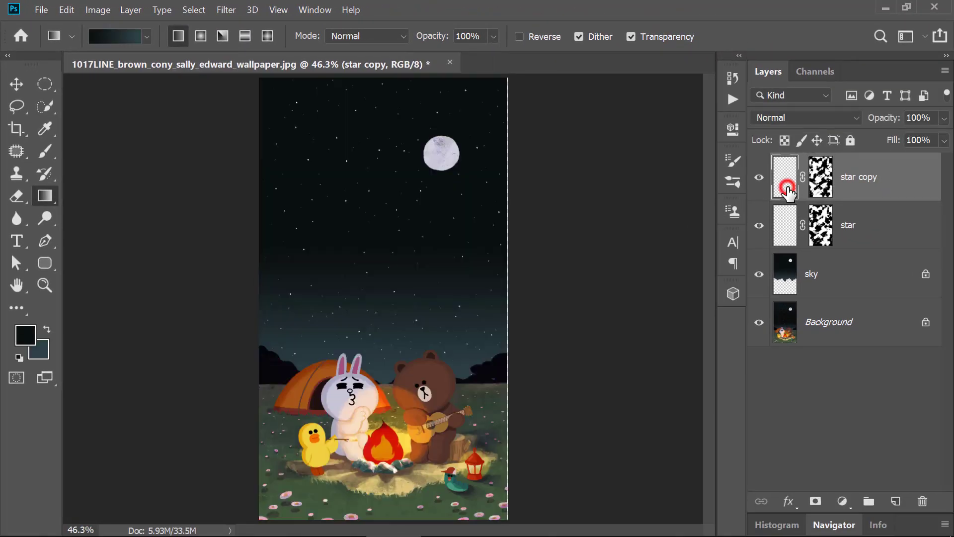
pyautogui.click(758, 180)
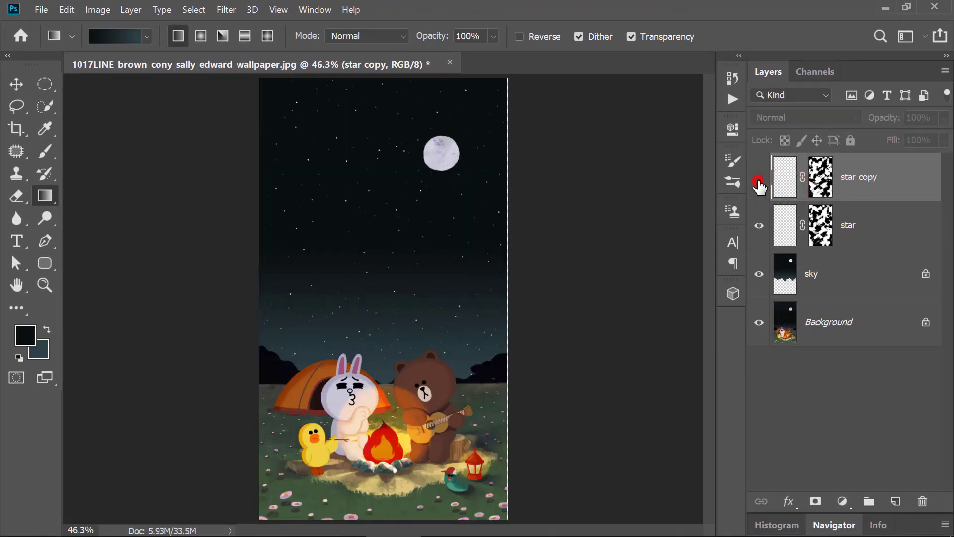
pyautogui.click(759, 179)
pyautogui.click(758, 179)
pyautogui.click(758, 179)
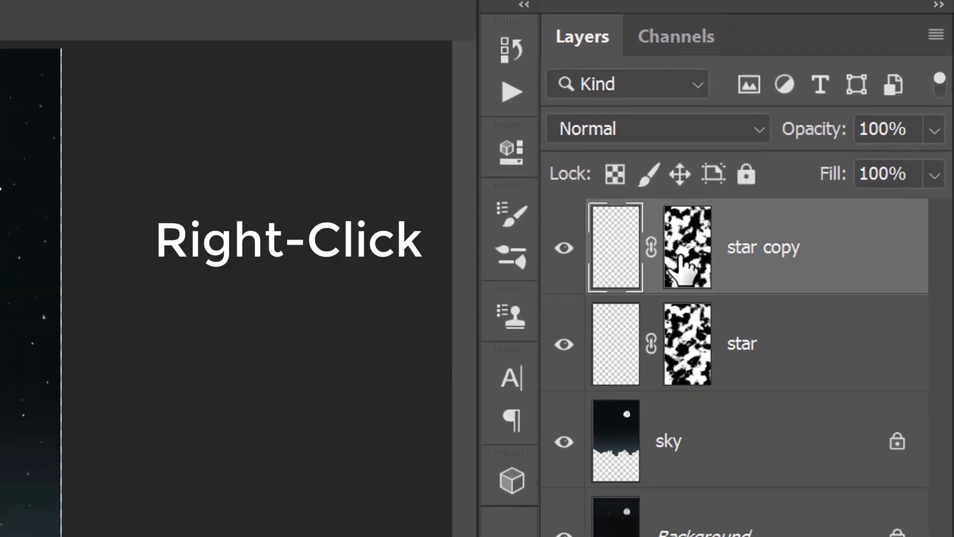
# Apply the layer masks on both star copy and star
pyautogui.rightClick(815, 180)
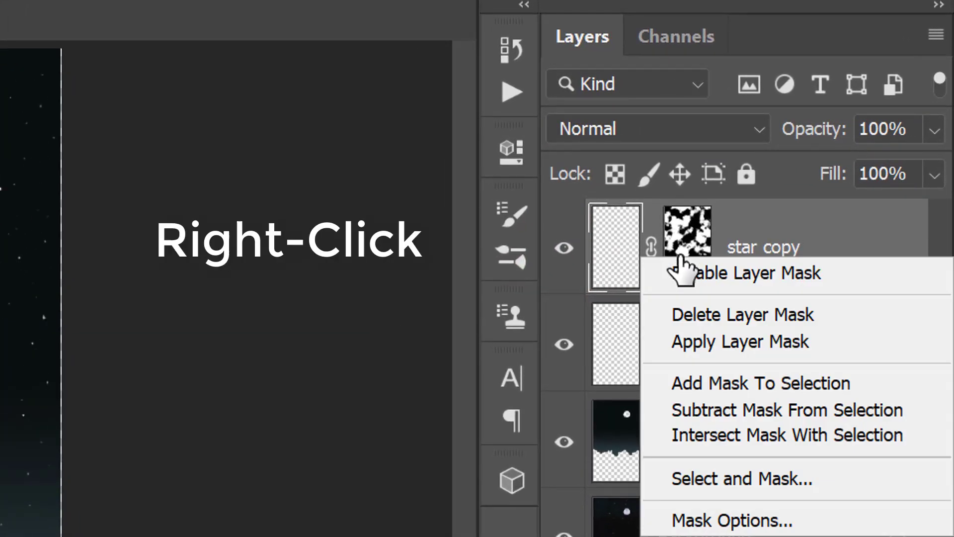
pyautogui.click(747, 342)
pyautogui.rightClick(698, 351)
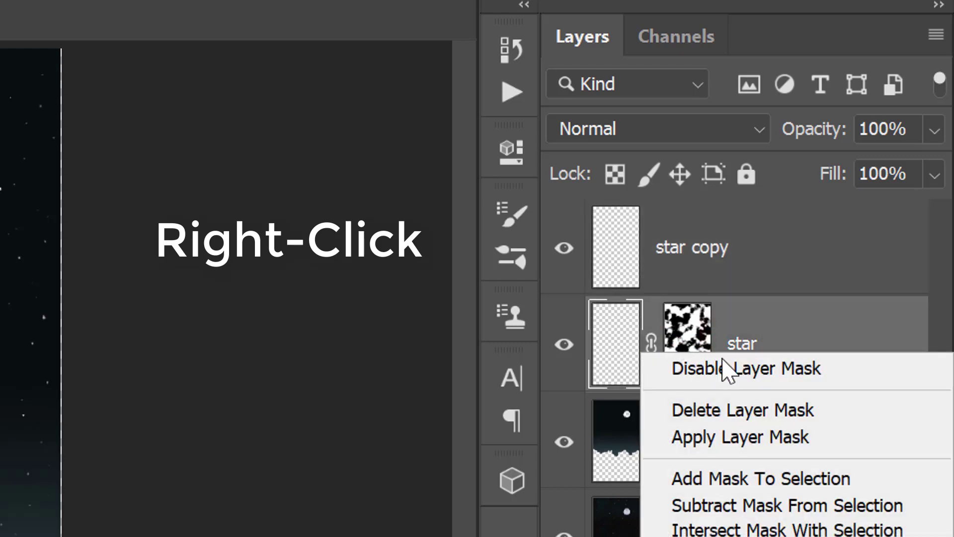
pyautogui.click(781, 440)
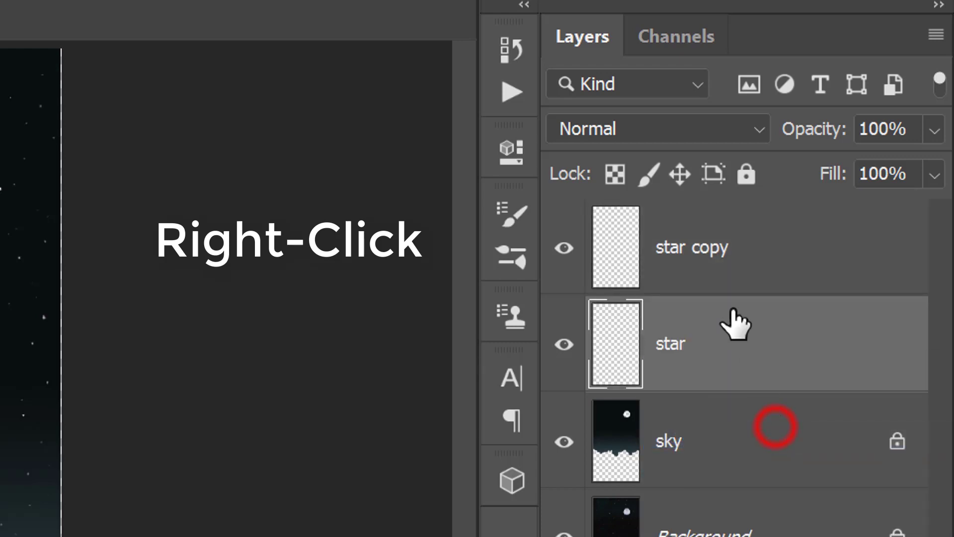
pyautogui.doubleClick(691, 250)
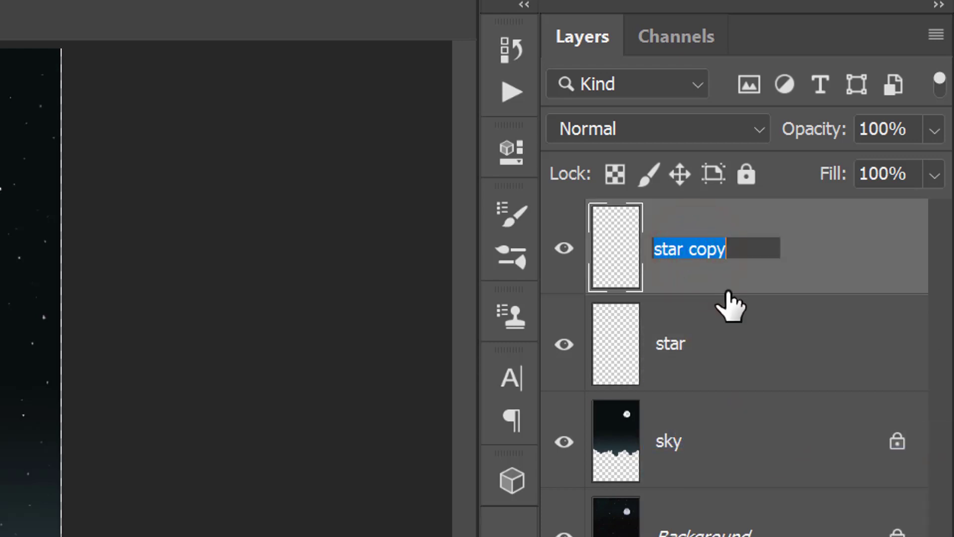
pyautogui.click(759, 284)
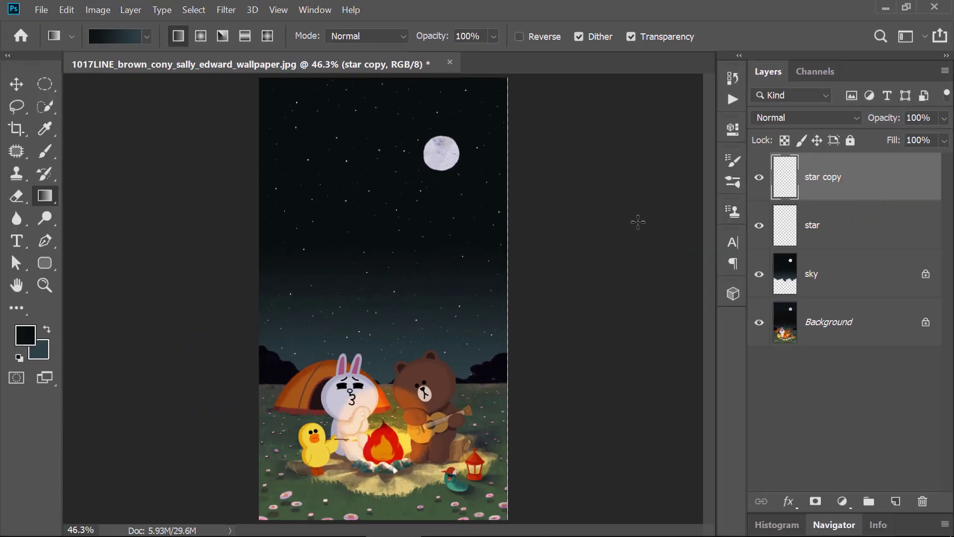
# Dock the Timeline left, create a frame animation, and set star copy to 0% opacity without propagation
pyautogui.click(315, 9)
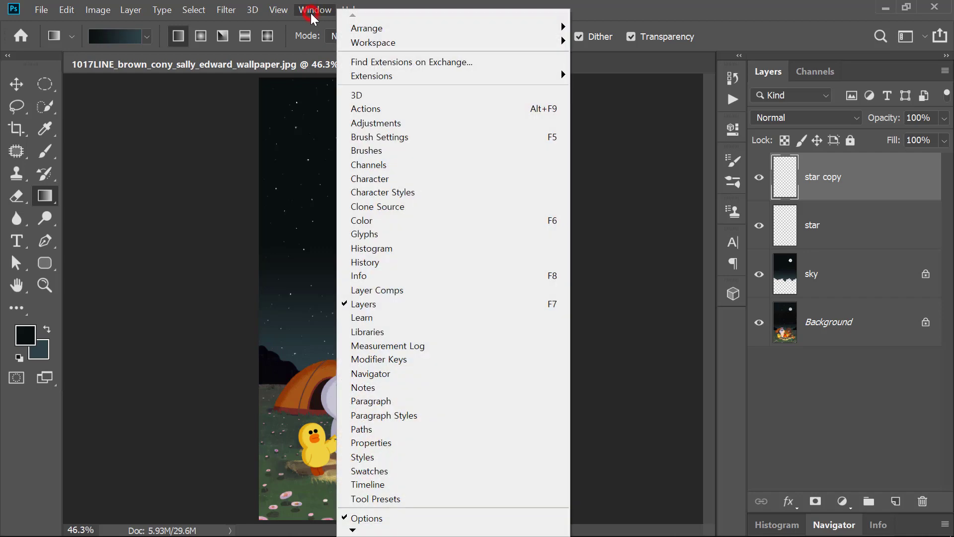
pyautogui.click(460, 489)
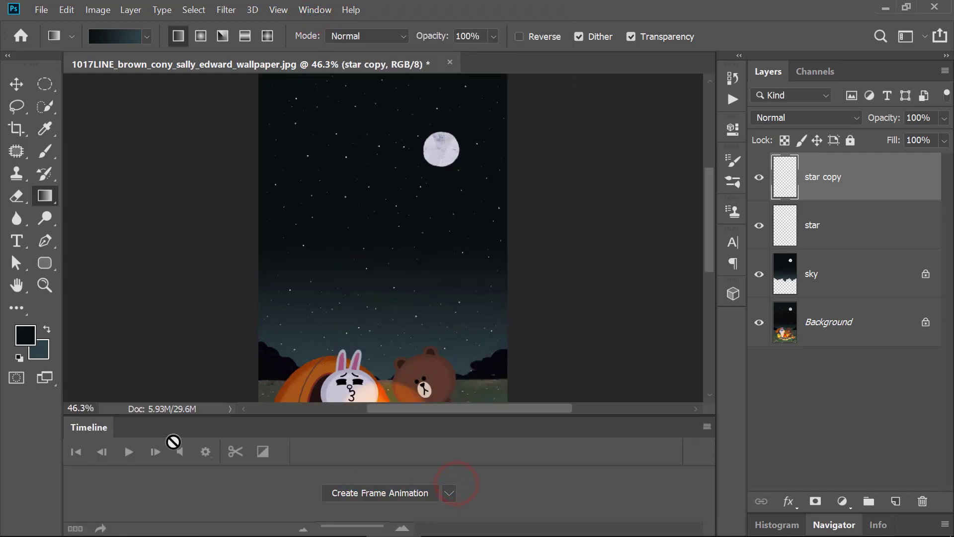
pyautogui.moveTo(87, 433); pyautogui.dragTo(71, 99)
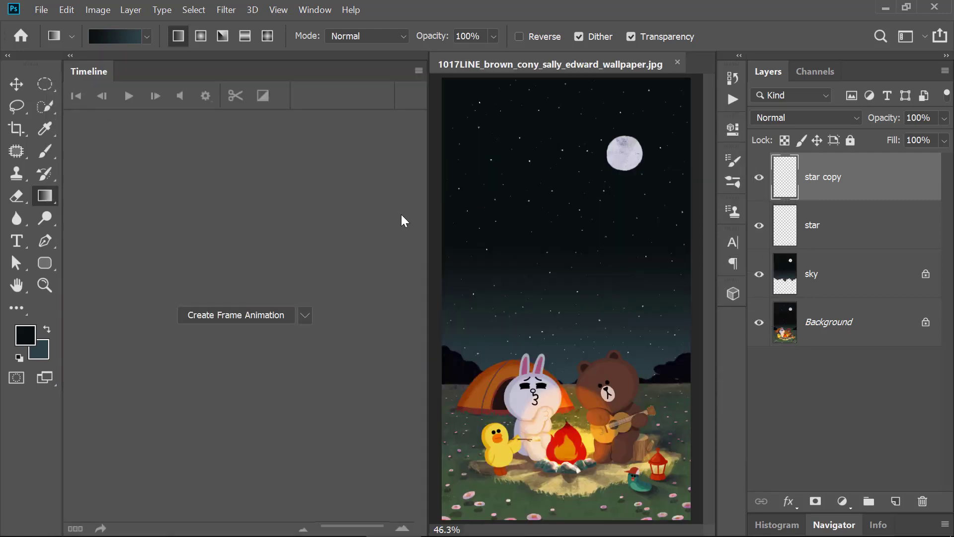
pyautogui.click(304, 315)
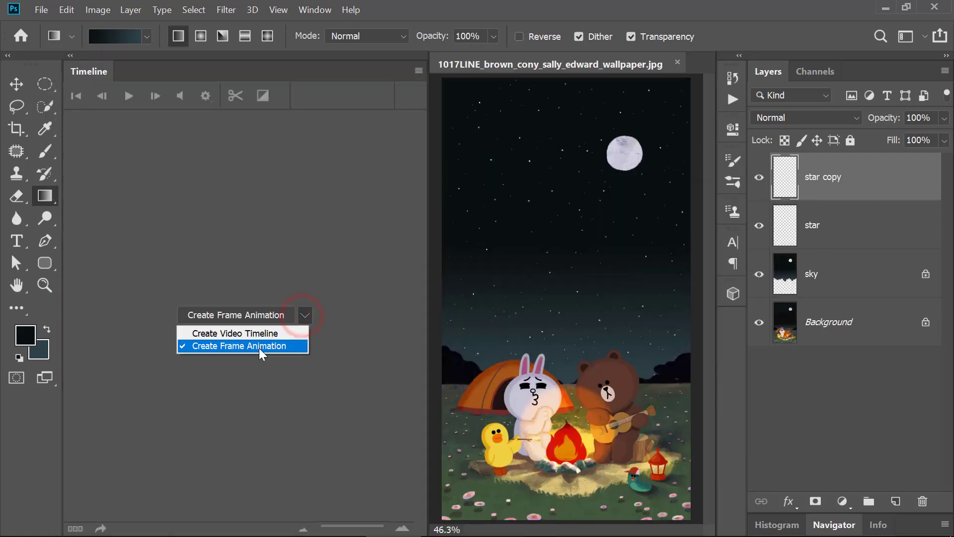
pyautogui.click(259, 348)
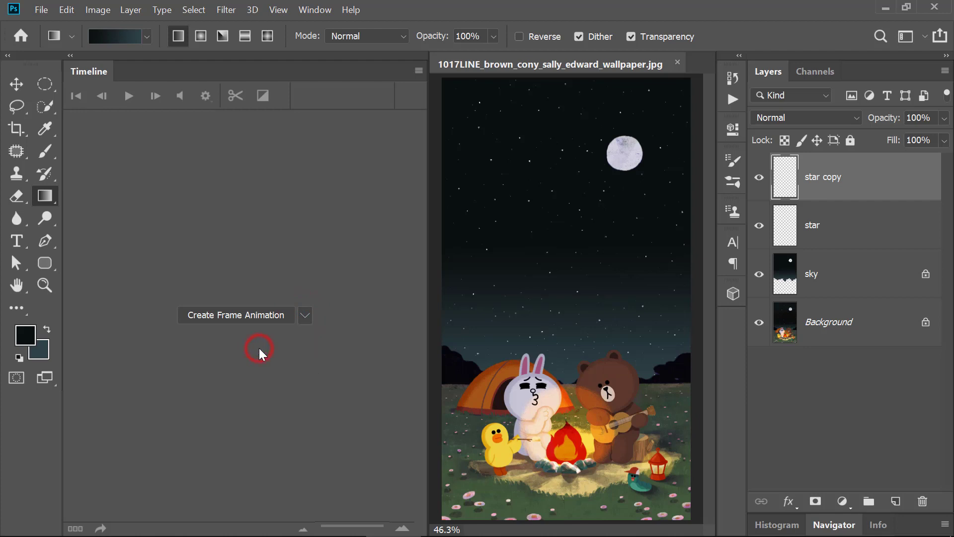
pyautogui.click(247, 318)
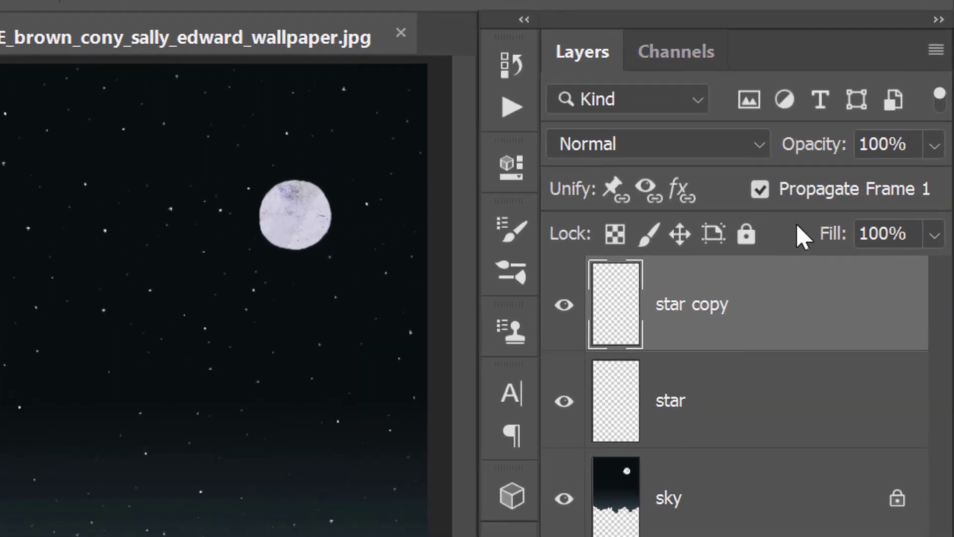
pyautogui.click(760, 190)
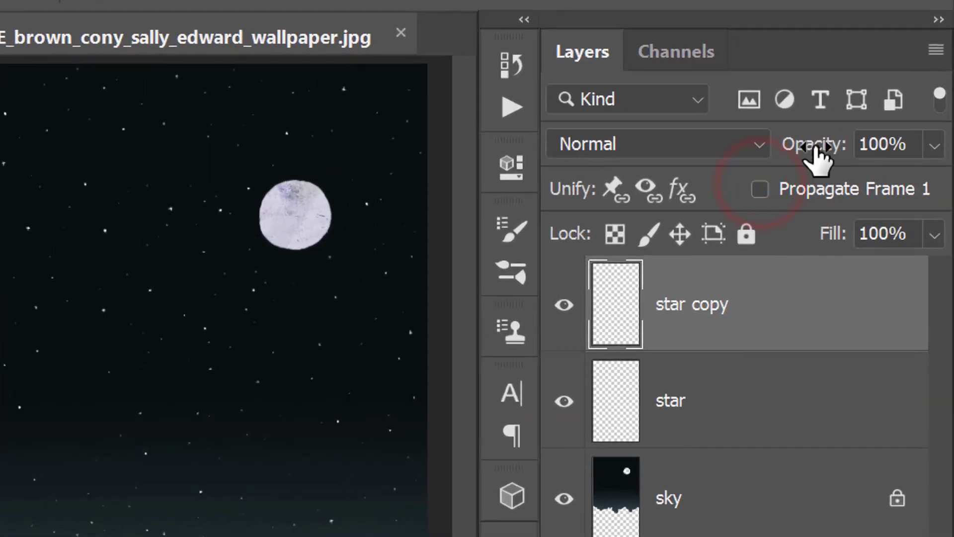
pyautogui.moveTo(812, 148)
pyautogui.mouseDown()
pyautogui.moveTo(723, 166)
pyautogui.moveTo(634, 159)
pyautogui.mouseUp()
# Add frame 2 with star copy at 100% opacity and star at 0%
pyautogui.click(728, 380)
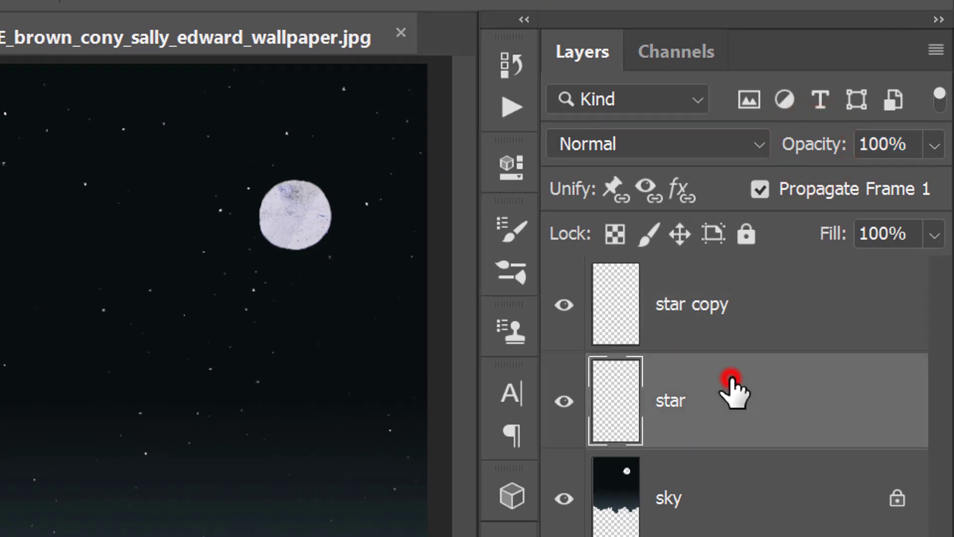
pyautogui.click(760, 189)
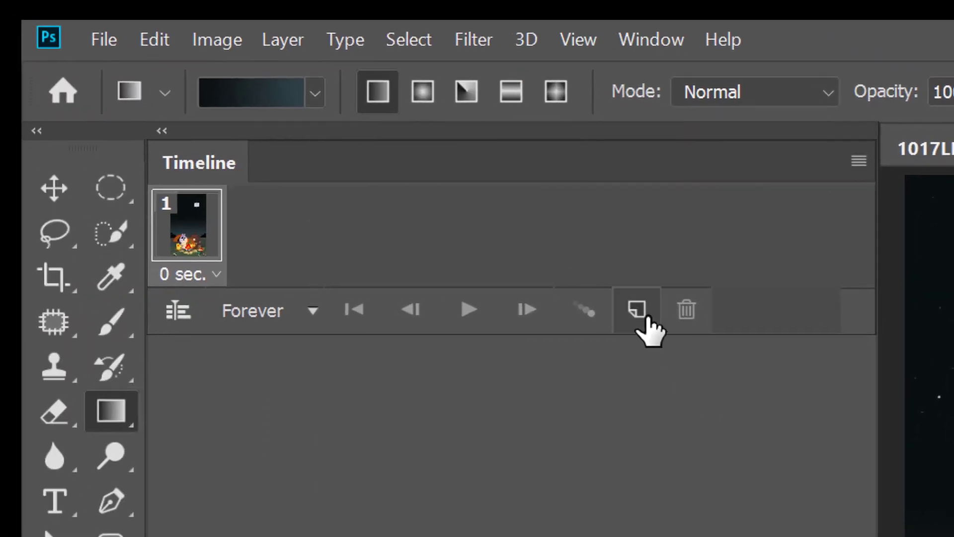
pyautogui.click(637, 310)
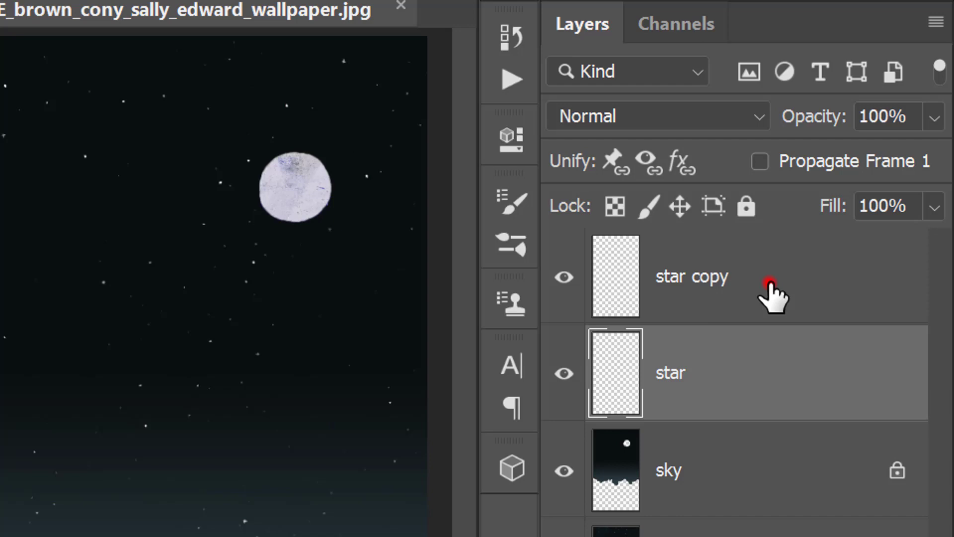
pyautogui.click(770, 284)
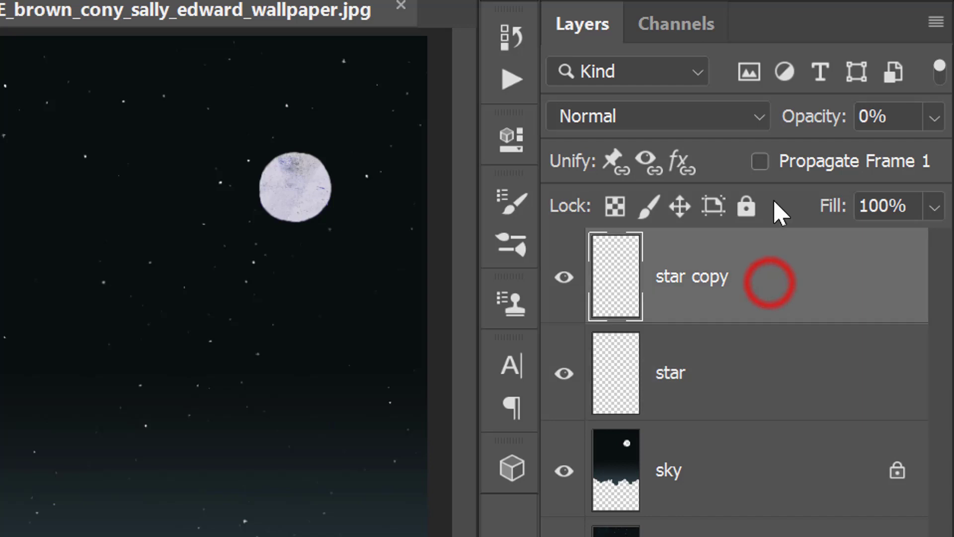
pyautogui.moveTo(799, 121); pyautogui.dragTo(946, 132)
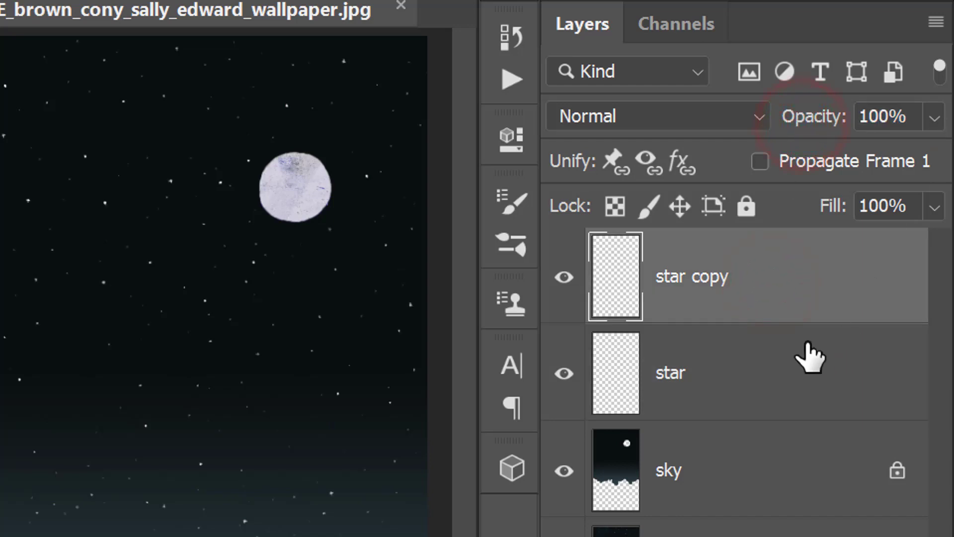
pyautogui.click(778, 359)
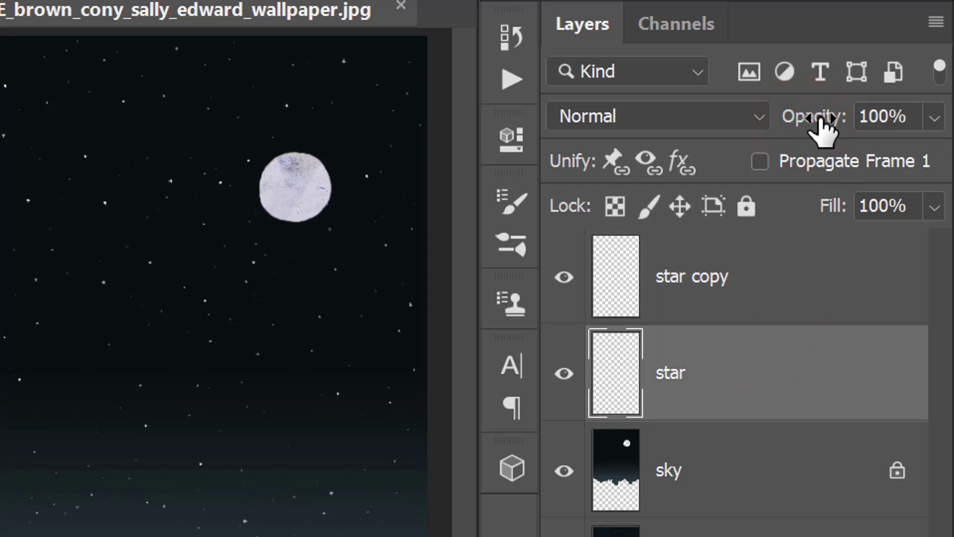
pyautogui.moveTo(822, 129); pyautogui.dragTo(550, 124)
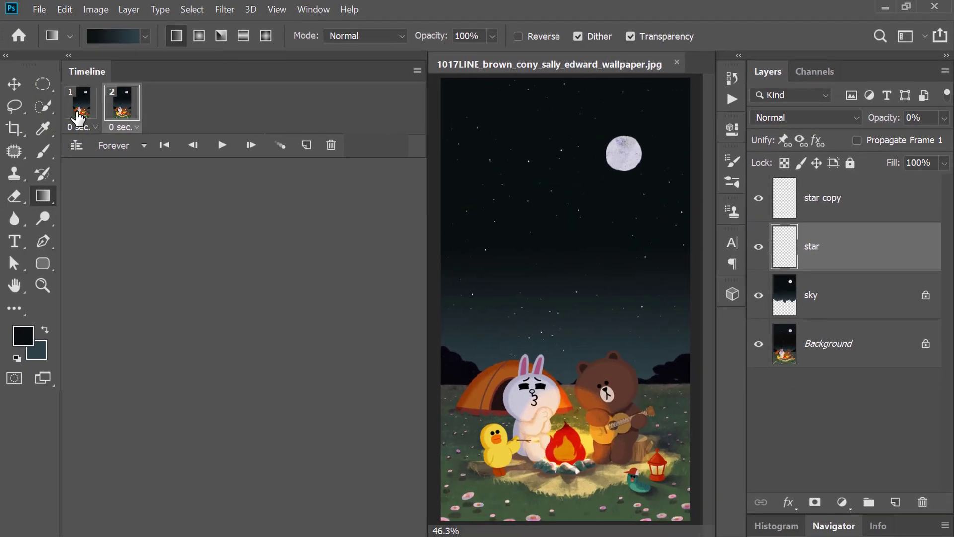
# Duplicate into a third frame, review frames 1–3, and select the starless middle frame
pyautogui.click(78, 118)
pyautogui.click(121, 107)
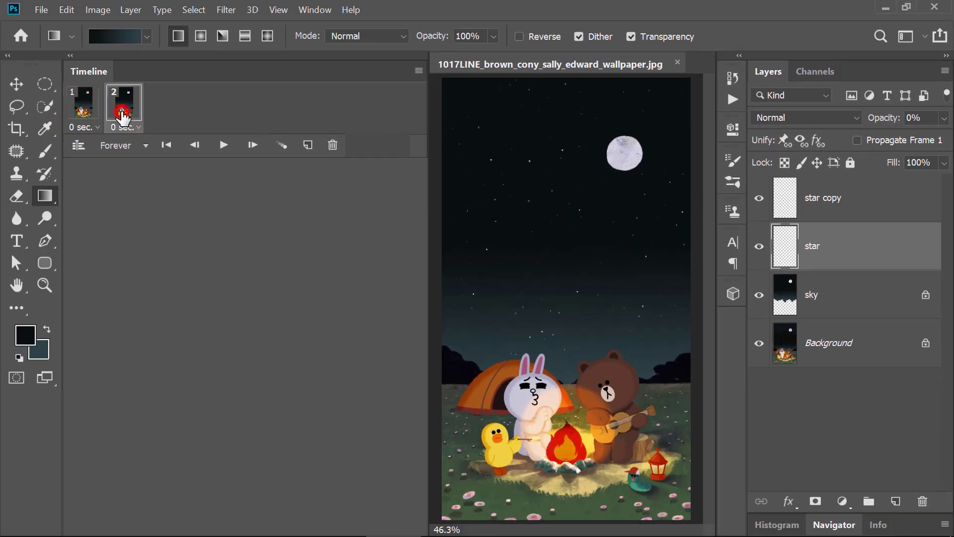
pyautogui.click(81, 110)
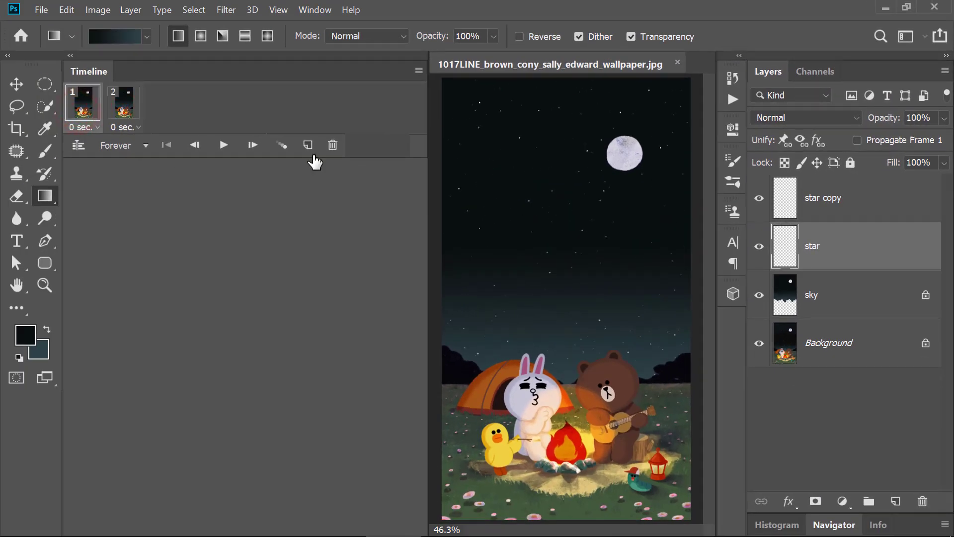
pyautogui.click(307, 145)
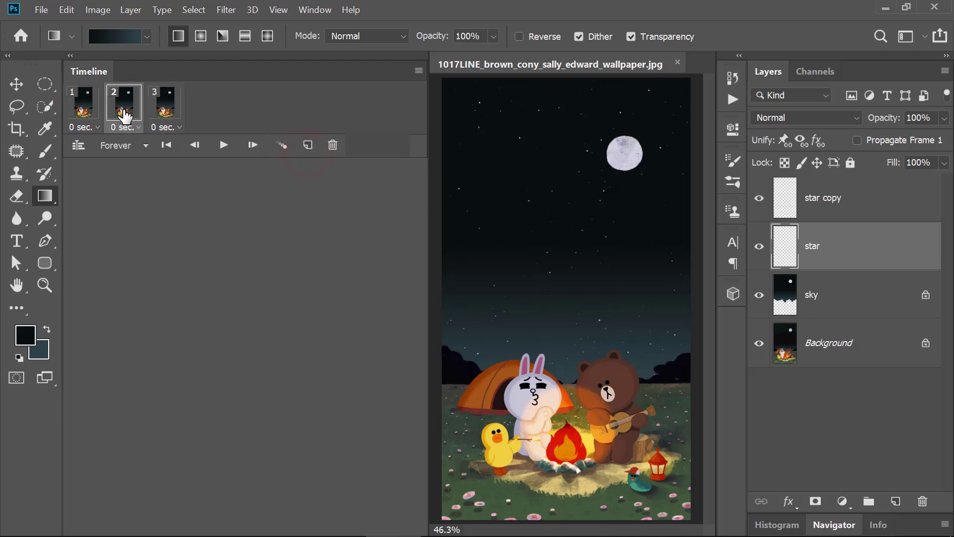
pyautogui.moveTo(124, 106); pyautogui.dragTo(185, 119)
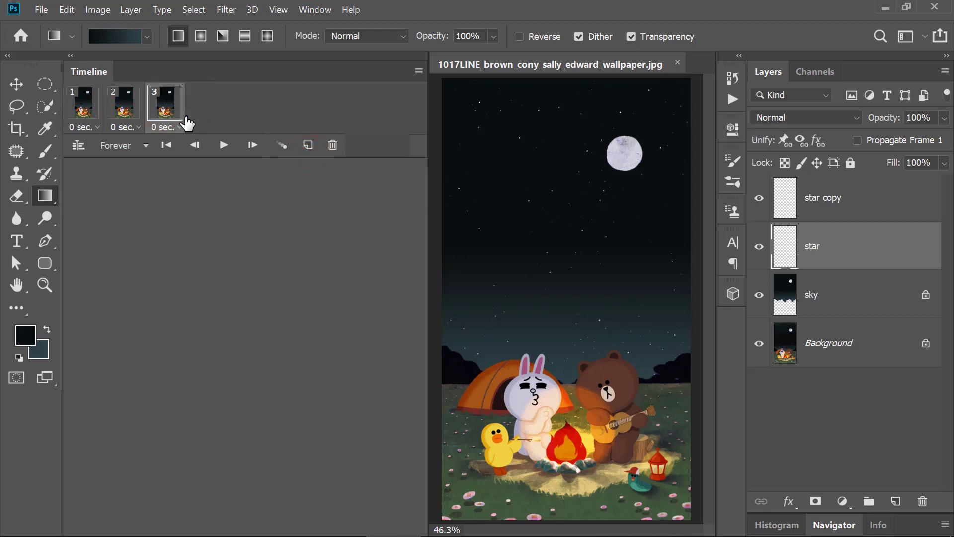
pyautogui.click(81, 114)
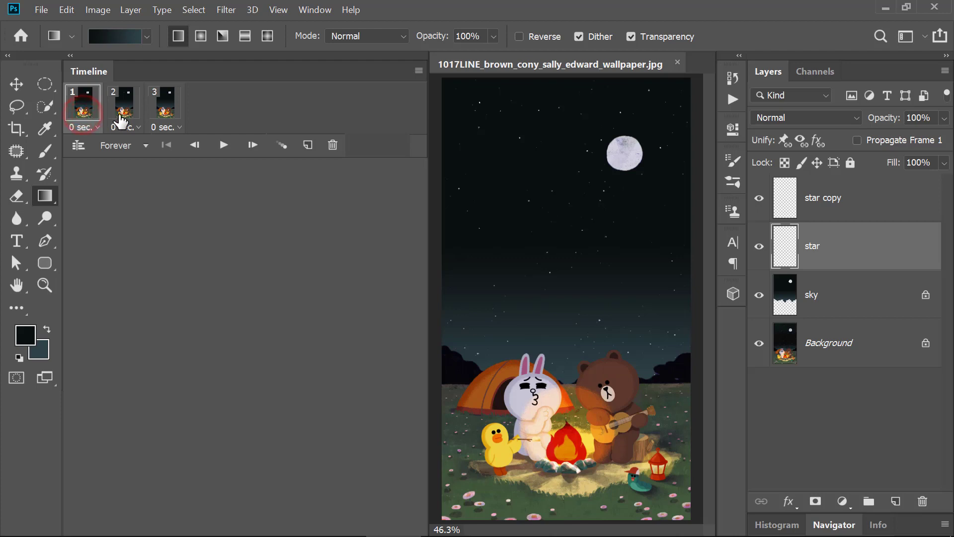
pyautogui.click(120, 118)
pyautogui.click(162, 117)
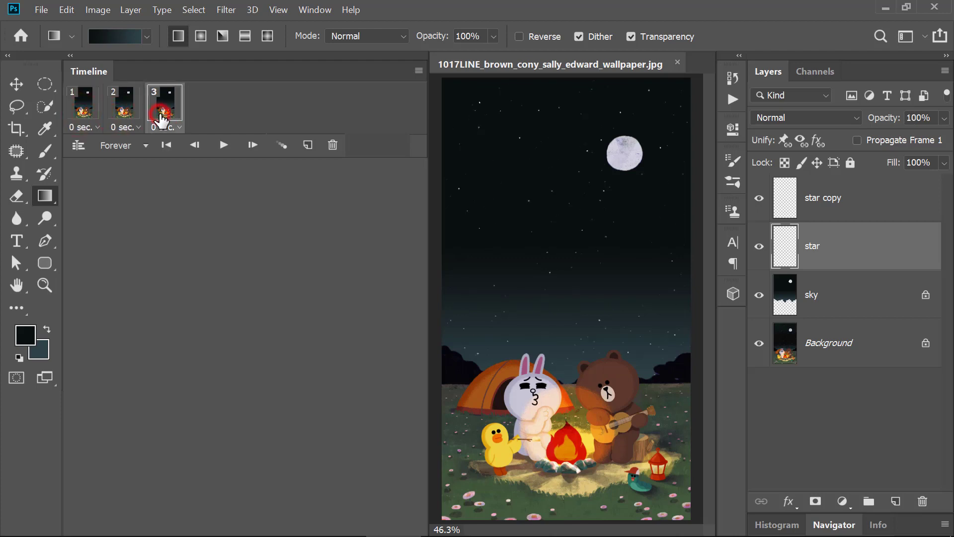
pyautogui.click(79, 115)
pyautogui.click(122, 115)
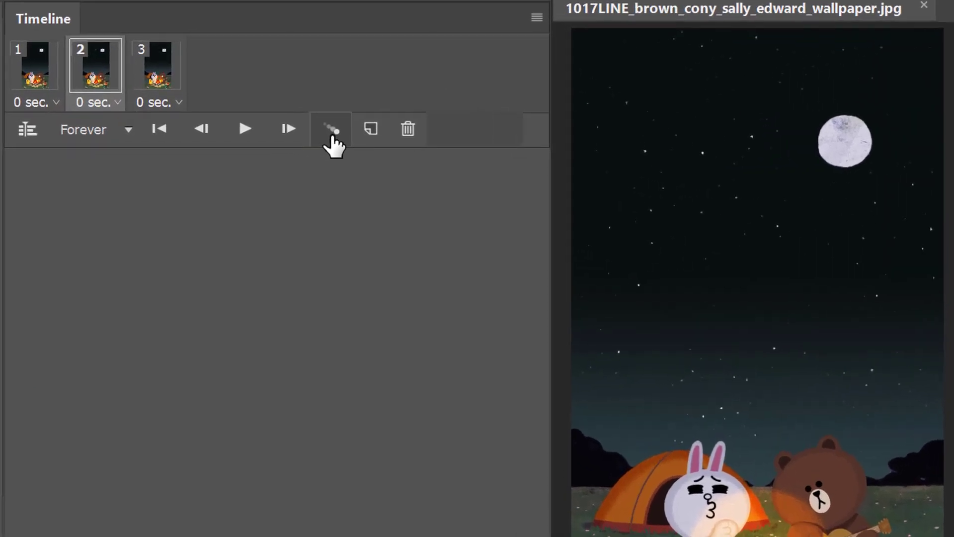
# Tween frame 2 with the previous frame, adding 22 opacity frames across all layers
pyautogui.click(282, 145)
pyautogui.click(670, 94)
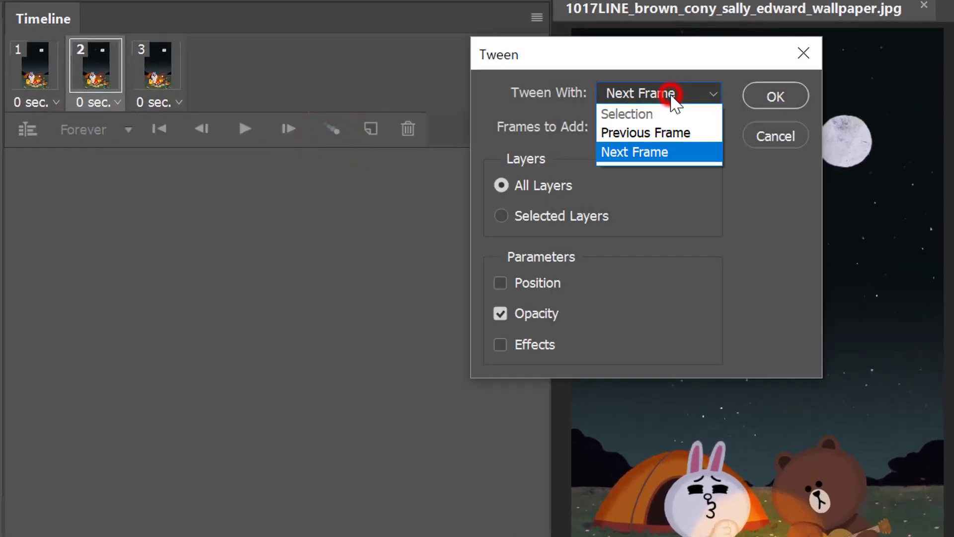
pyautogui.click(673, 132)
pyautogui.doubleClick(613, 128)
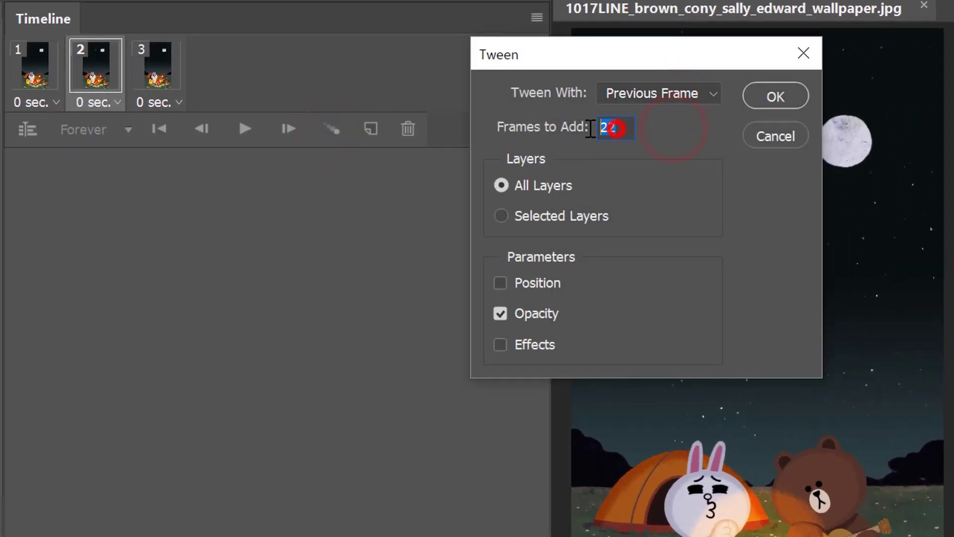
pyautogui.click(551, 182)
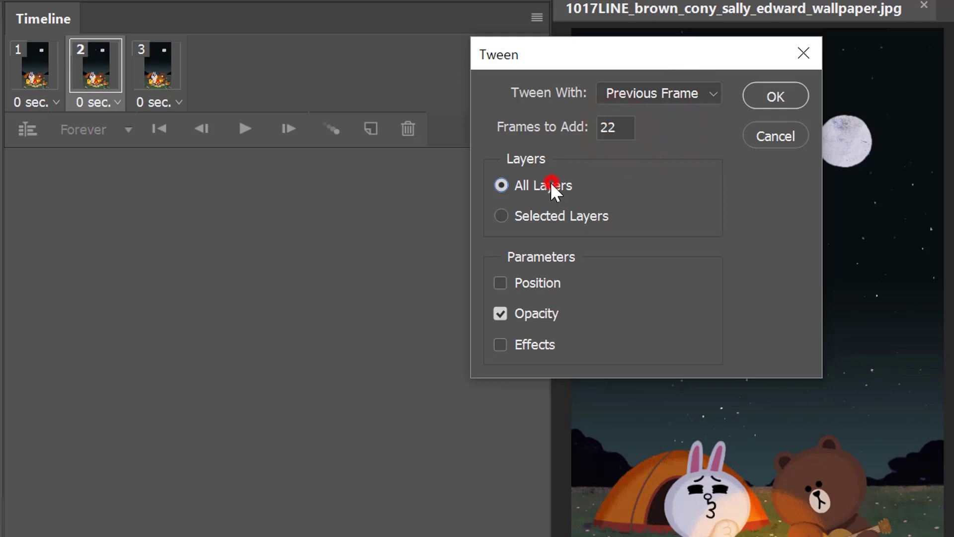
pyautogui.click(542, 314)
pyautogui.click(779, 97)
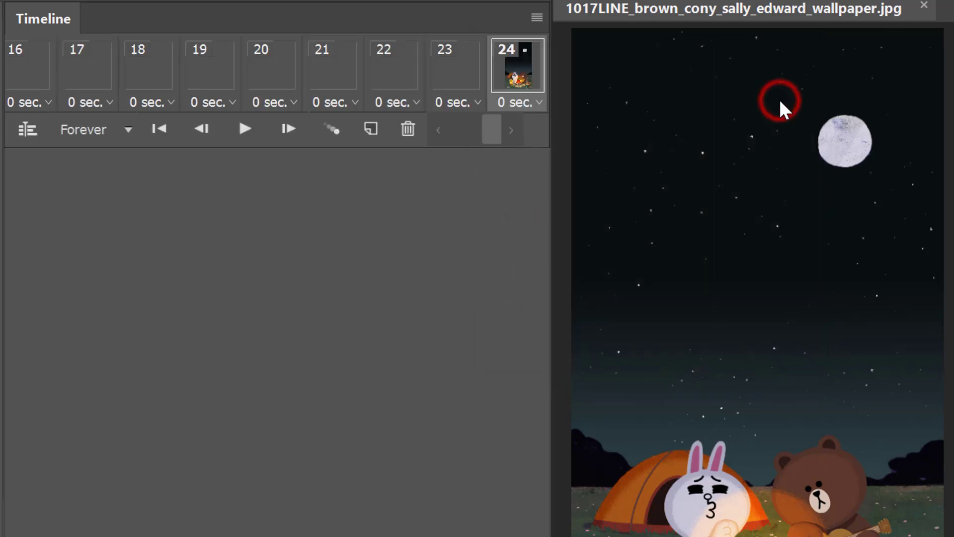
# Tween frame 24 with the next frame, adding 22 fade-in opacity frames
pyautogui.click(509, 131)
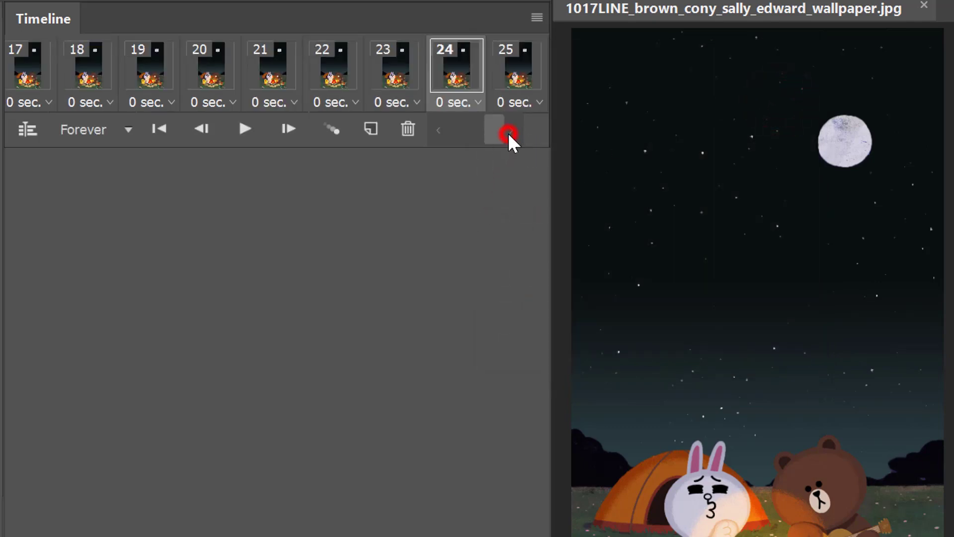
pyautogui.click(335, 133)
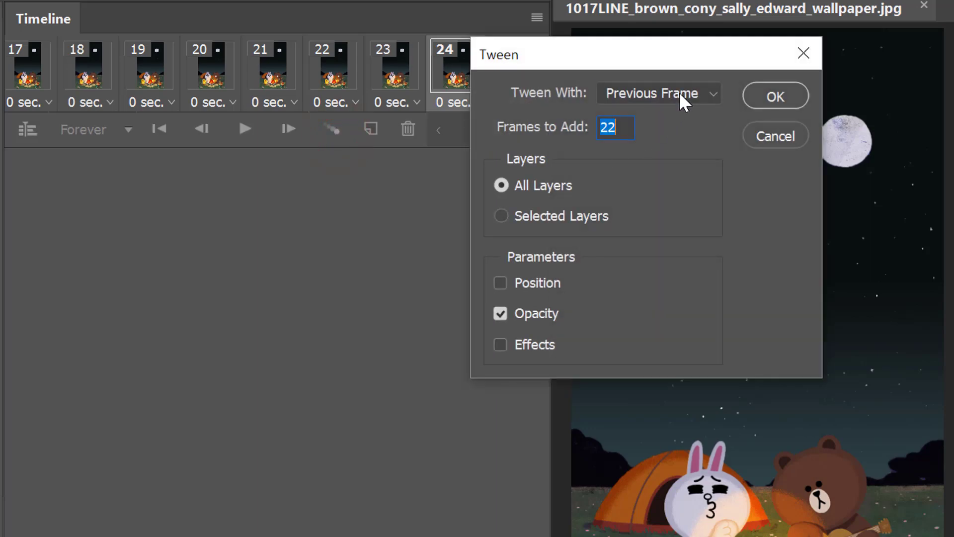
pyautogui.click(678, 93)
pyautogui.click(670, 147)
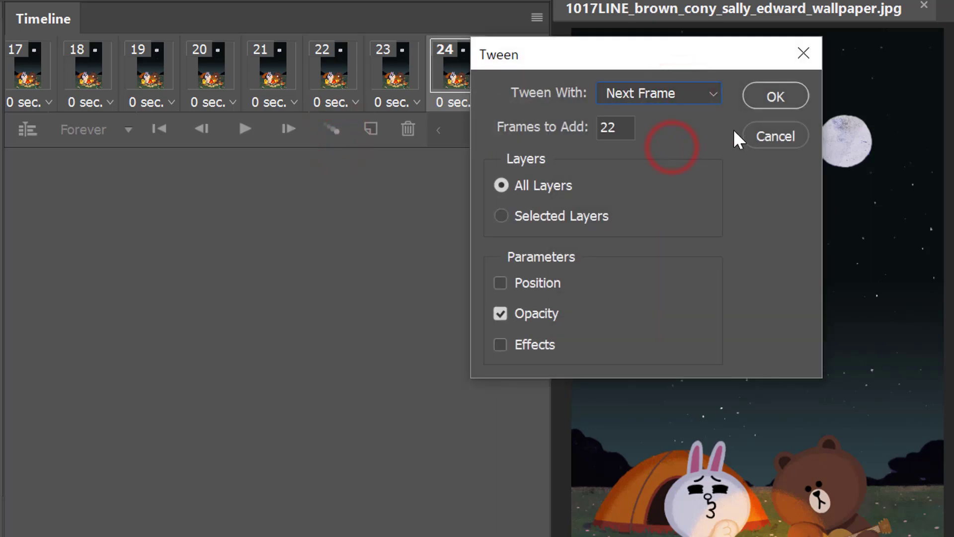
pyautogui.click(773, 98)
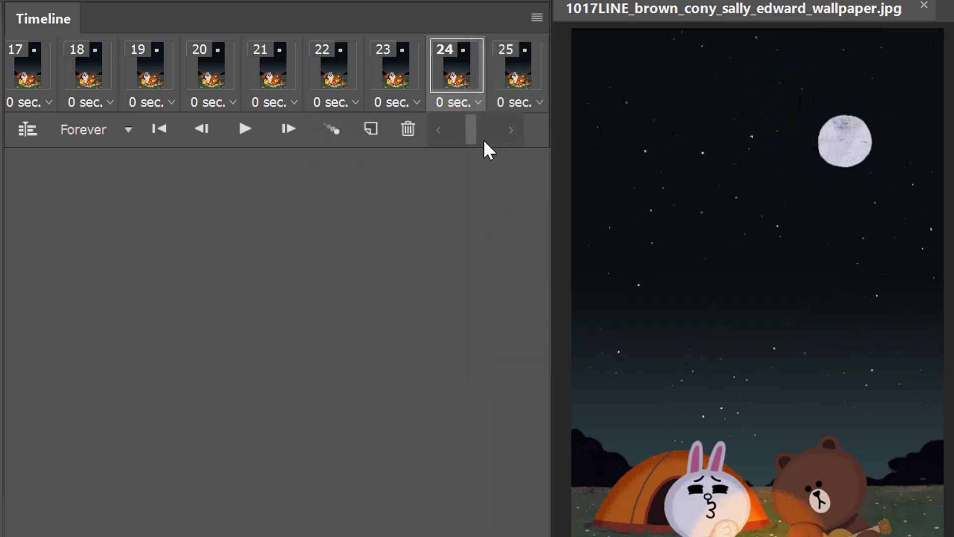
pyautogui.moveTo(469, 130)
pyautogui.mouseDown()
pyautogui.moveTo(505, 134)
pyautogui.moveTo(434, 136)
pyautogui.mouseUp()
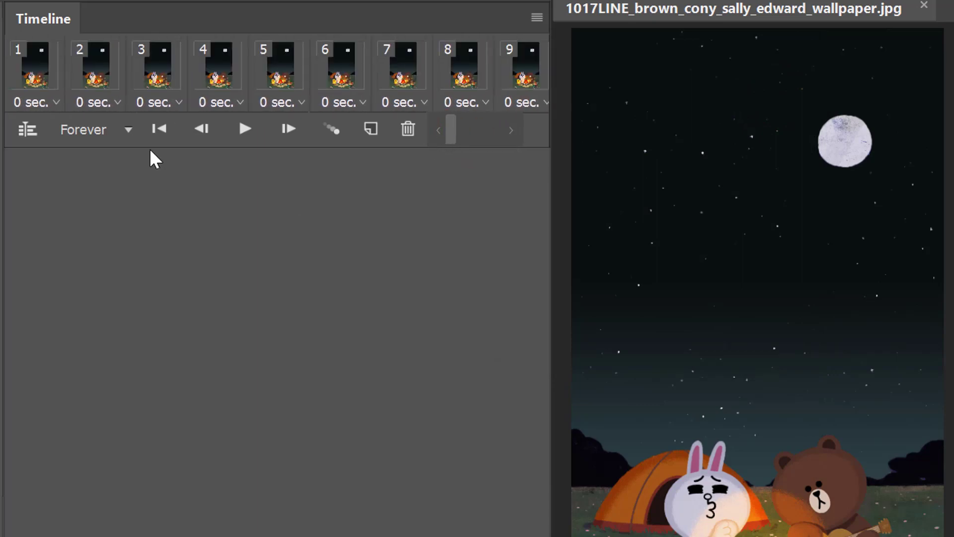
pyautogui.click(22, 87)
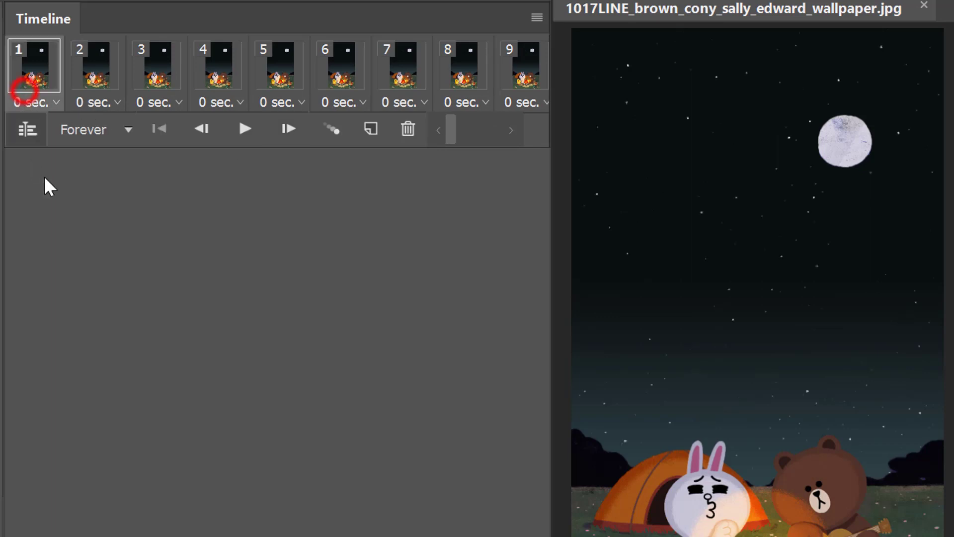
pyautogui.click(242, 130)
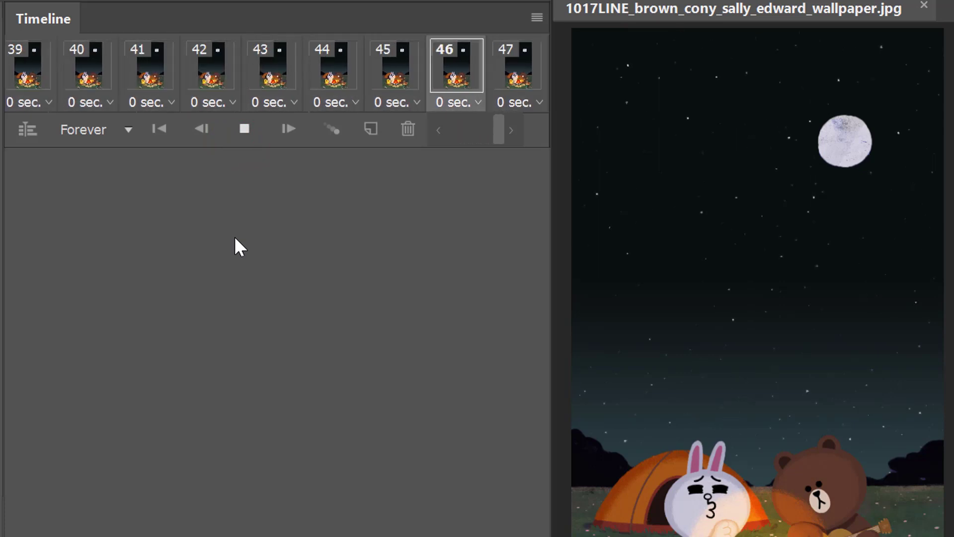
pyautogui.click(240, 132)
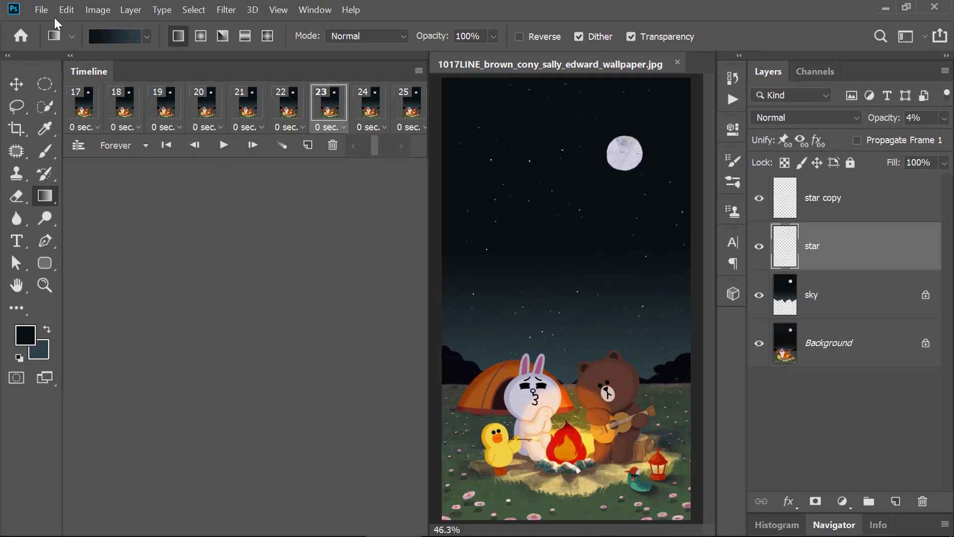
# In Save for Web (Legacy), set the preview to Fit in View and keep GIF with 256 colours
pyautogui.click(42, 9)
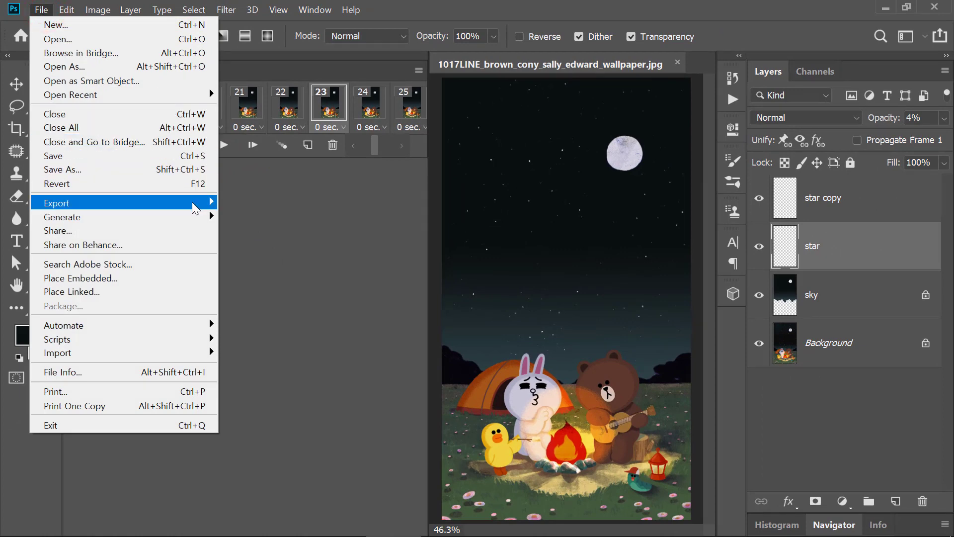
pyautogui.moveTo(56, 203)
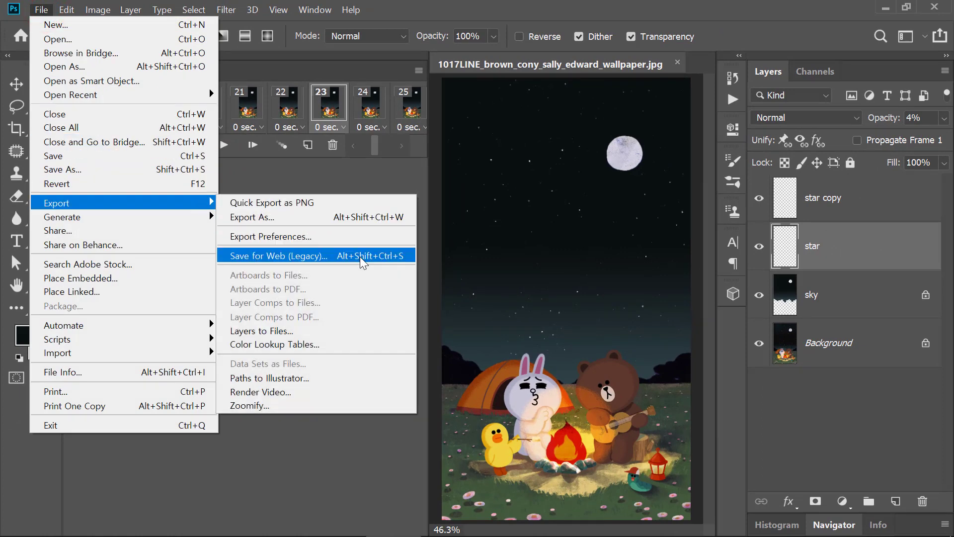
pyautogui.click(363, 256)
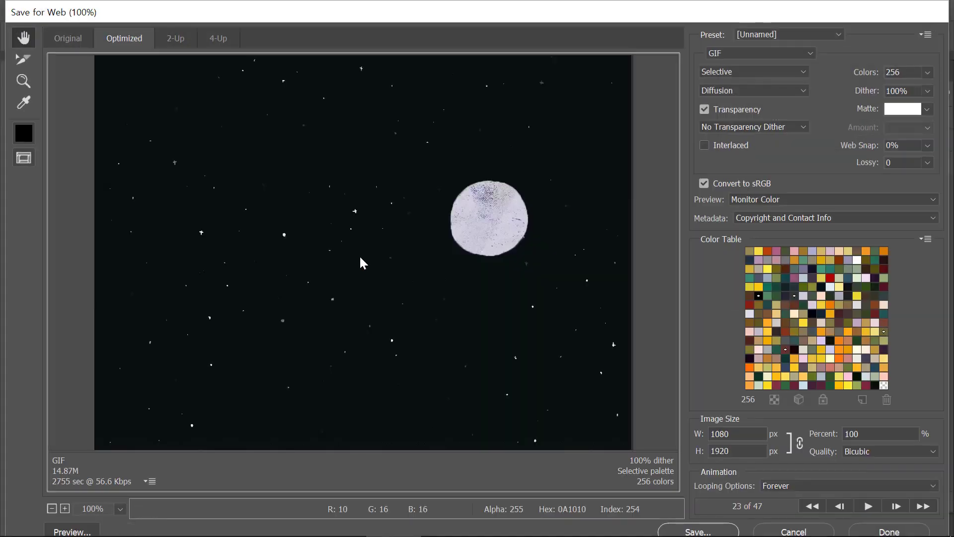
pyautogui.click(119, 508)
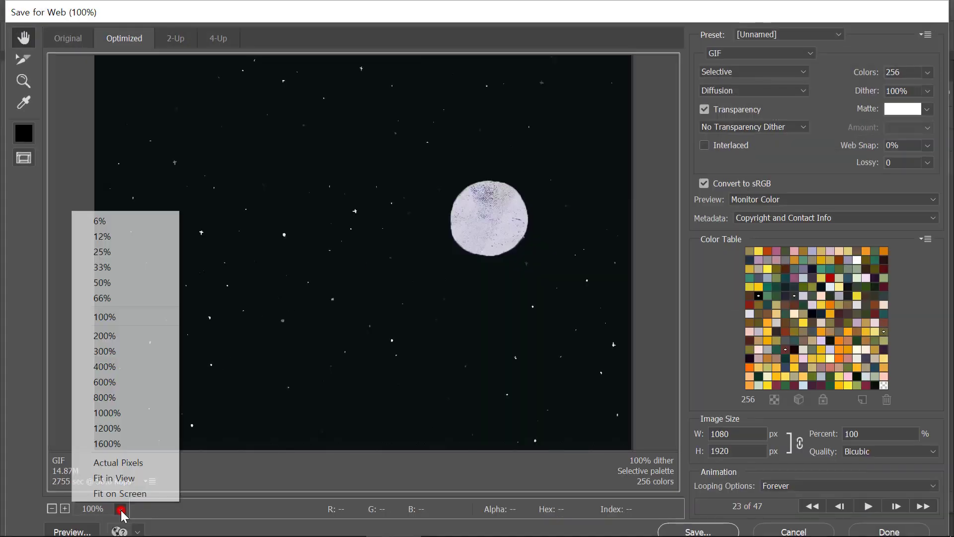
pyautogui.click(145, 481)
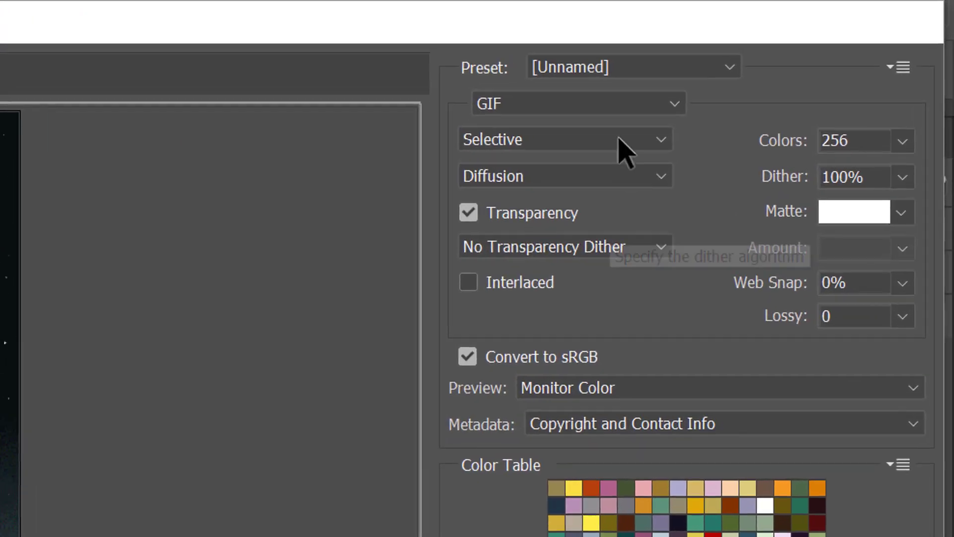
pyautogui.click(781, 54)
pyautogui.click(599, 132)
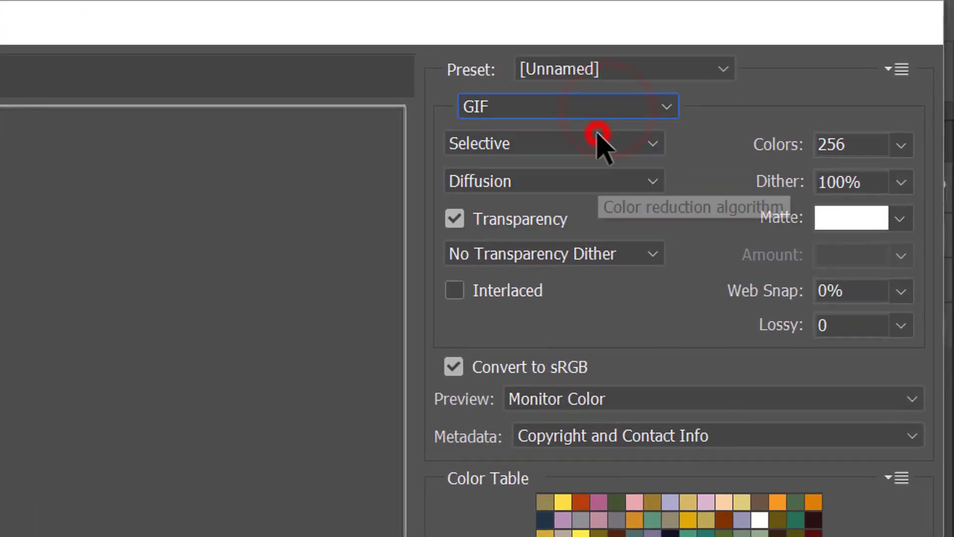
pyautogui.click(860, 145)
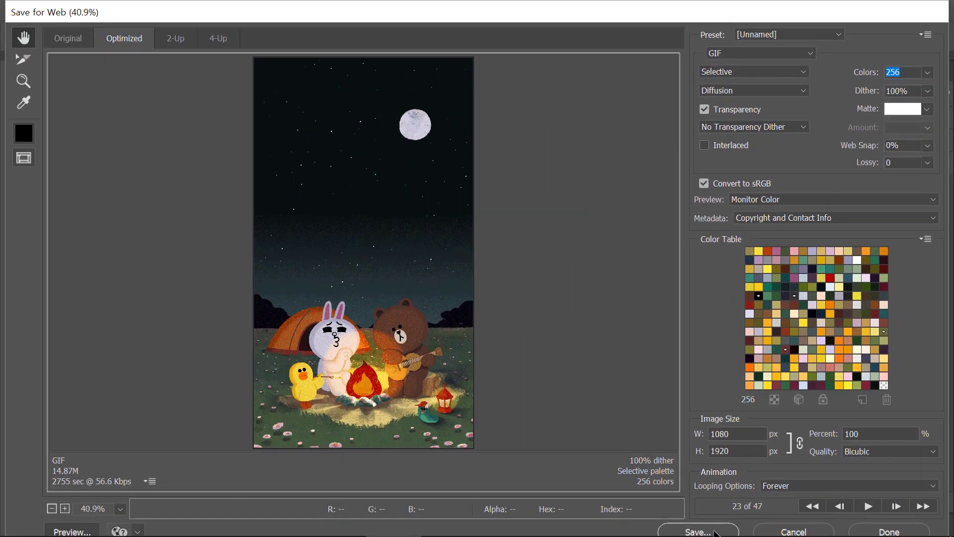
# Save the optimised animation as stars.gif in the opacity folder
pyautogui.click(715, 532)
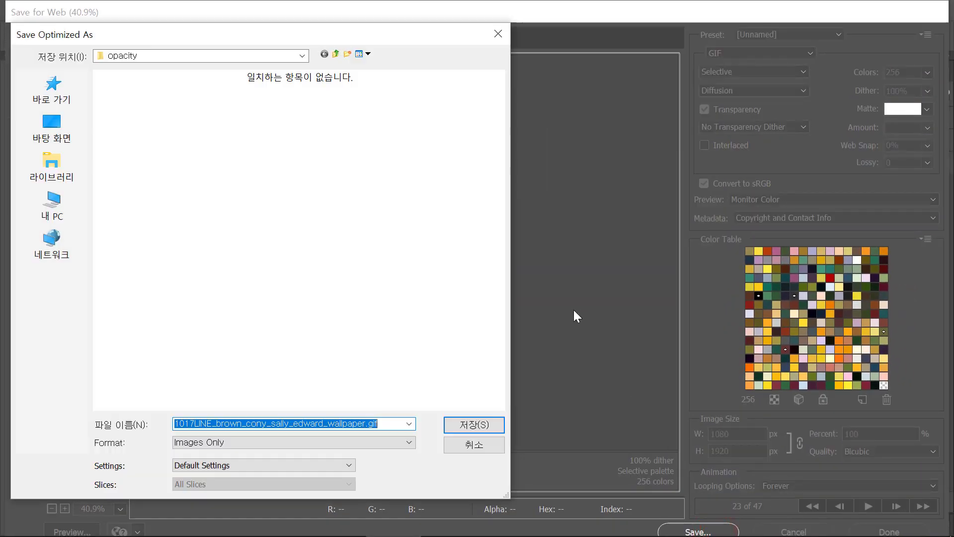
pyautogui.write('star')
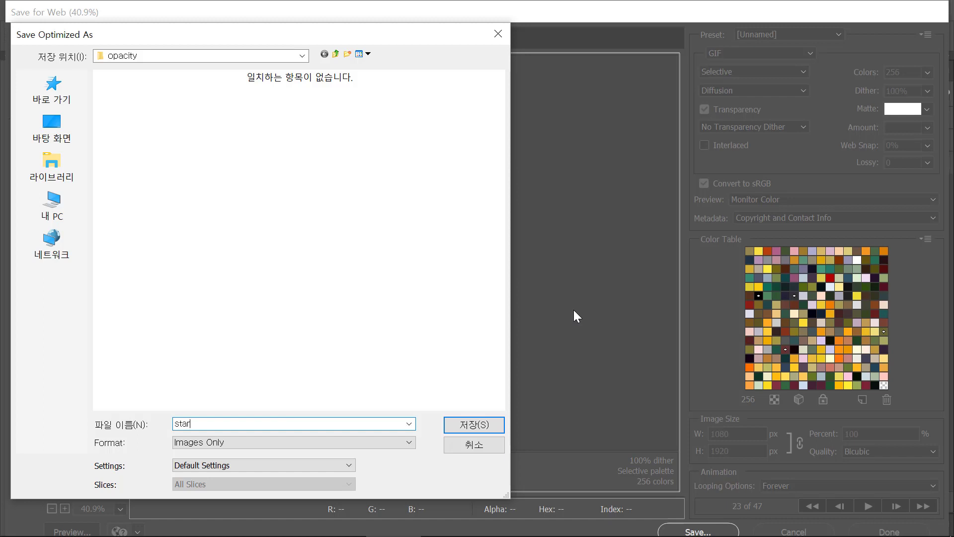
pyautogui.write('s')
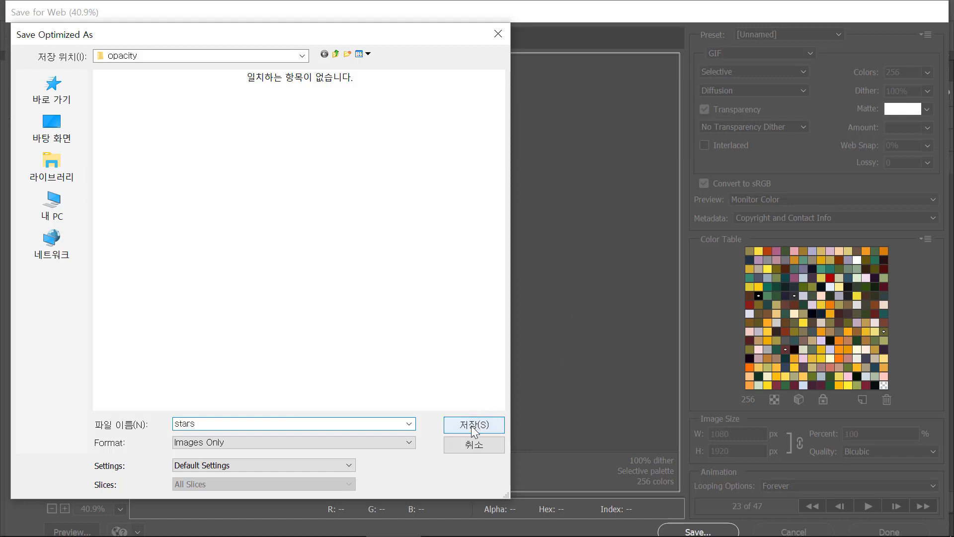
pyautogui.click(471, 425)
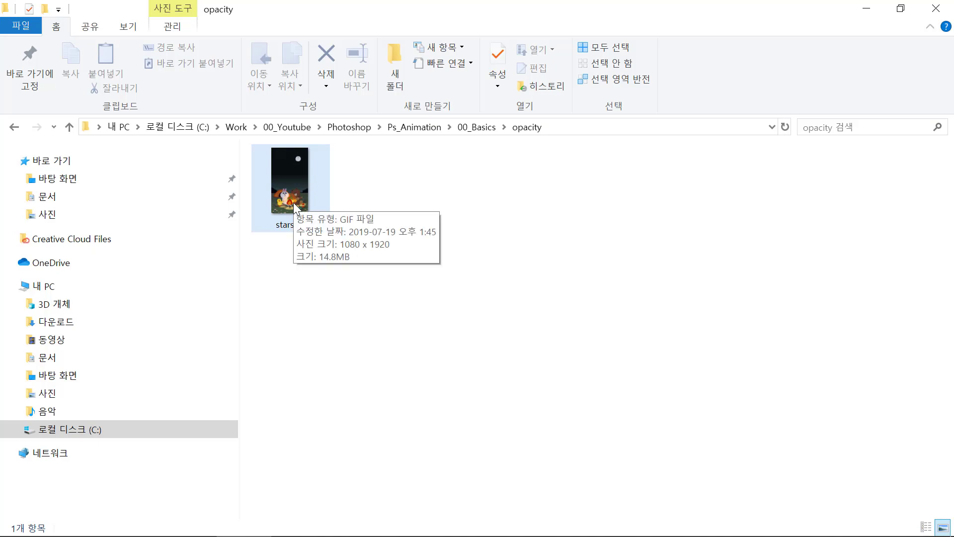
# Open stars.gif from the opacity folder in the Photos viewer
pyautogui.click(294, 204)
pyautogui.doubleClick(293, 204)
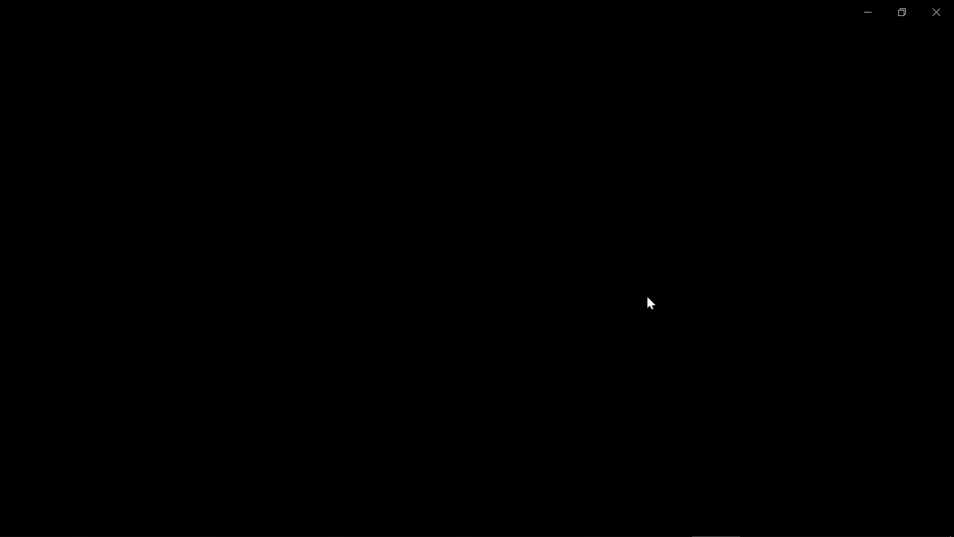